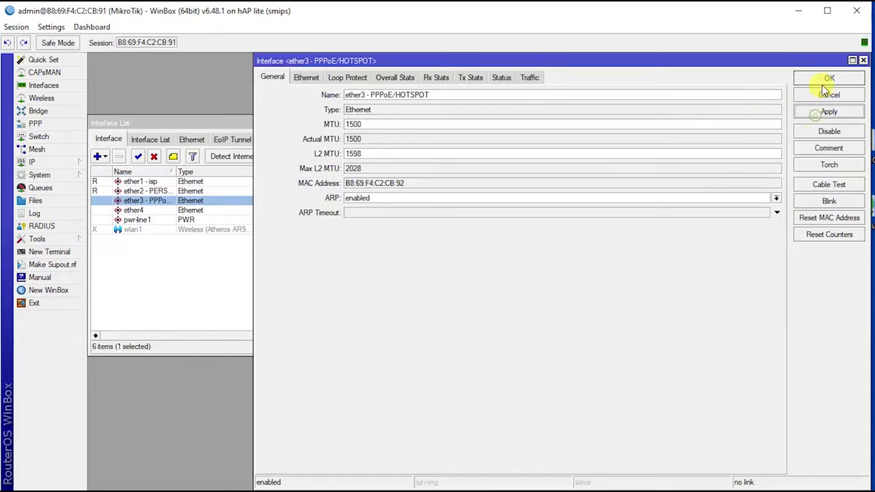
Step: Rename ether4 to 'ether4 - PPPoE/HOTSPOT' and save it
double_click(146, 210)
click(373, 94)
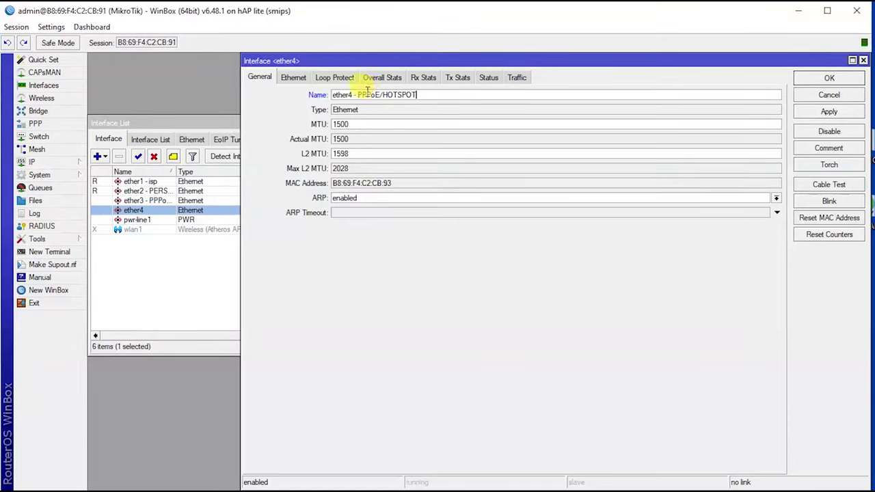
click(816, 111)
click(824, 79)
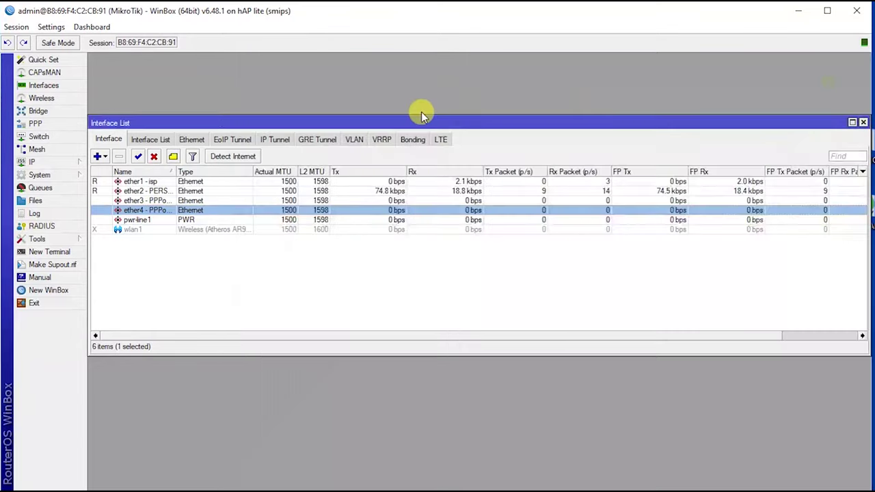
click(54, 112)
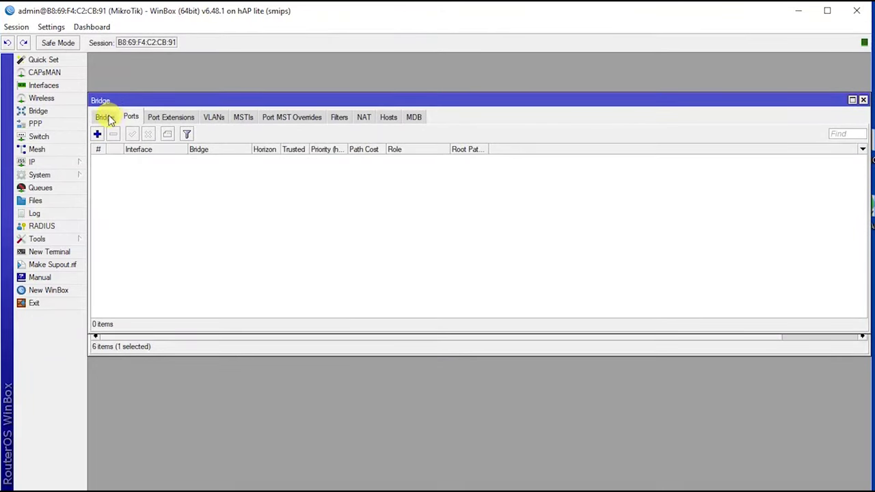
Step: Create a bridge named 'bridge - PERSONAL'
click(97, 134)
click(390, 93)
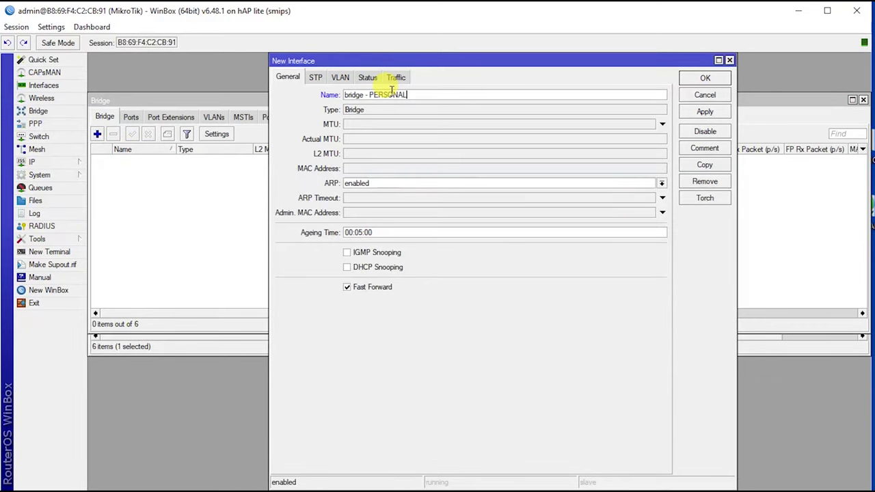
click(705, 111)
click(704, 78)
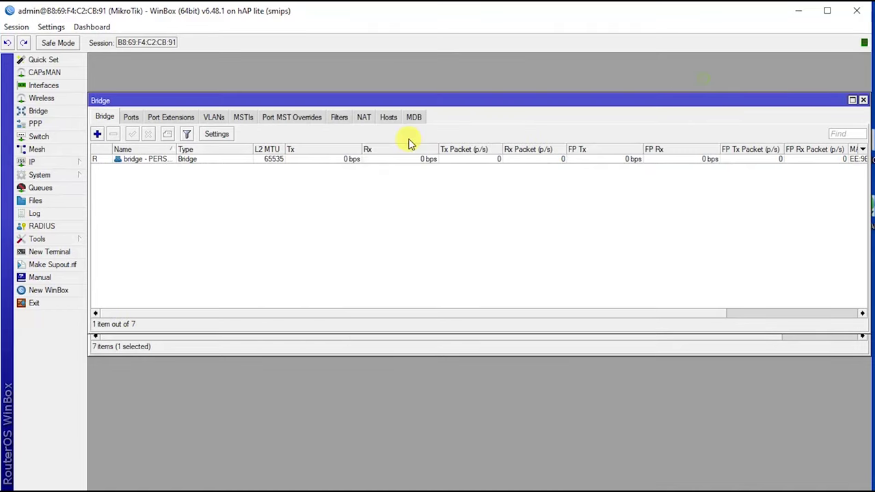
Step: Create a second bridge named 'bridge - PPPoE/HOTSPOT'
click(97, 134)
click(387, 96)
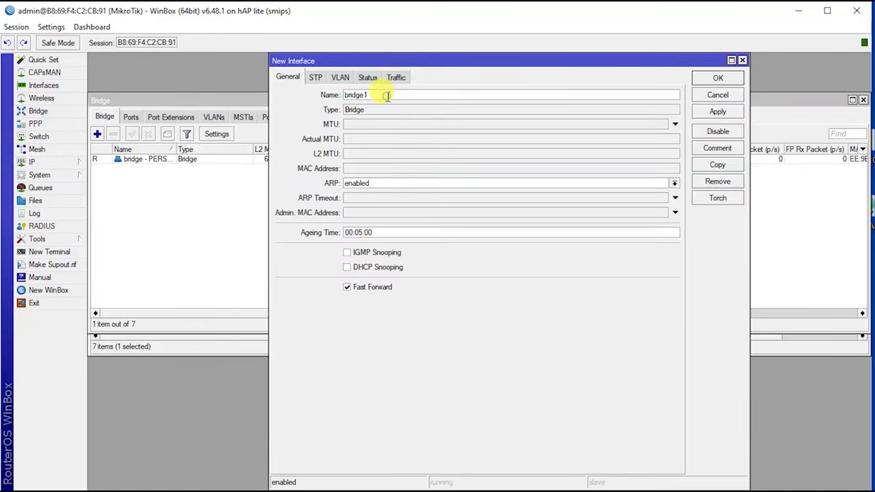
text(- P)
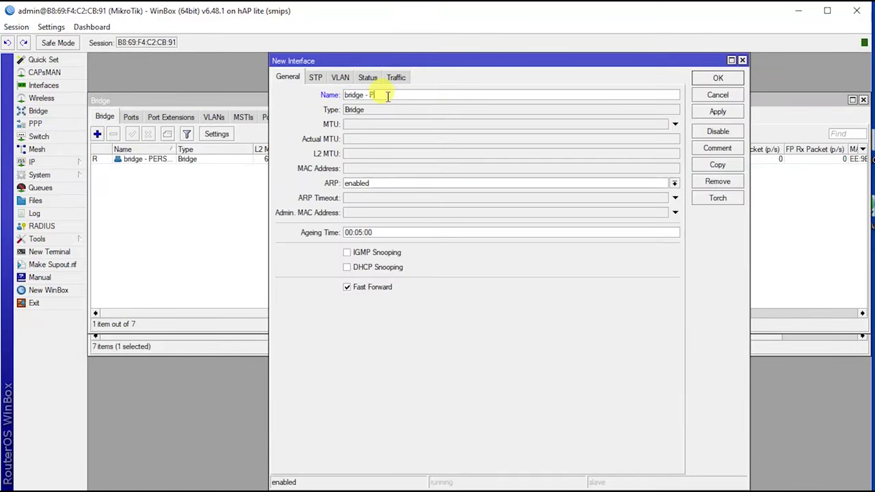
text(PPoE/HOTSPOT)
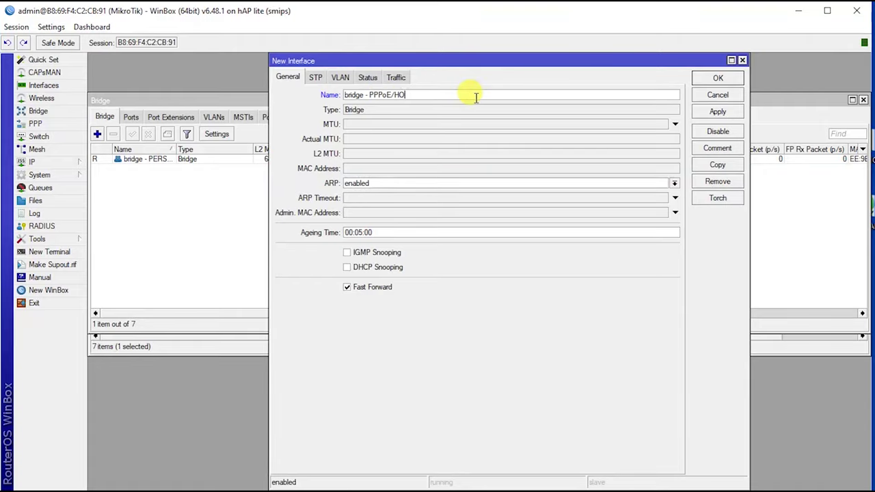
click(717, 112)
click(717, 78)
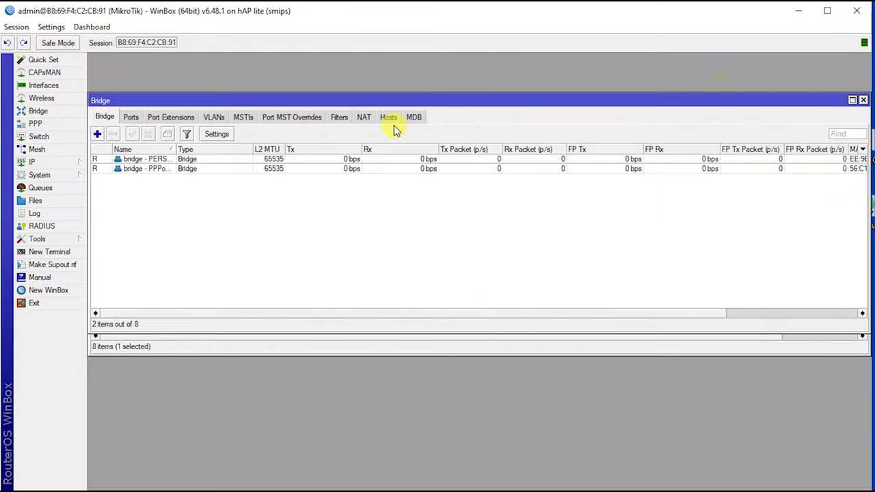
Step: Add ether2 - PERSONAL as a port of bridge - PERSONAL
click(131, 117)
click(97, 135)
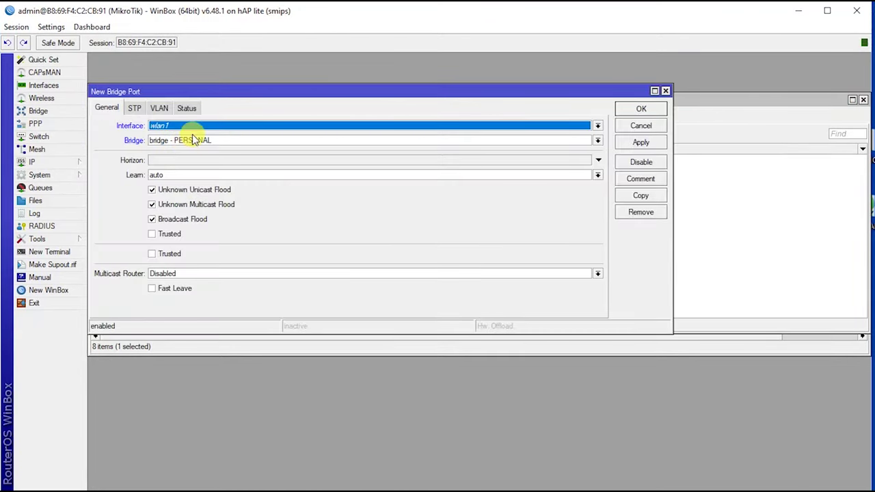
click(212, 129)
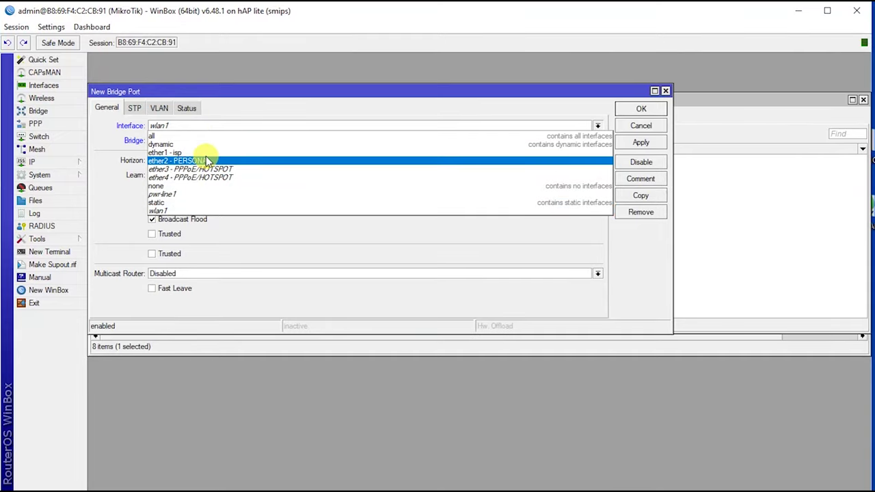
click(207, 161)
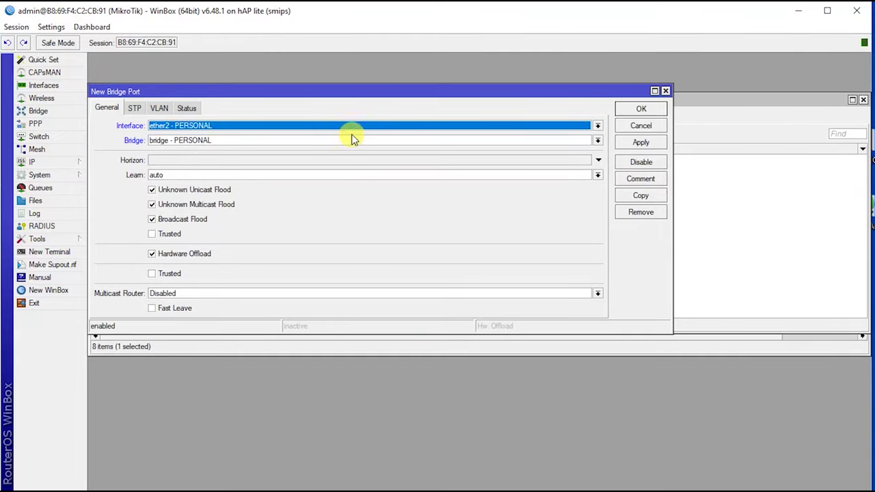
click(630, 142)
click(640, 109)
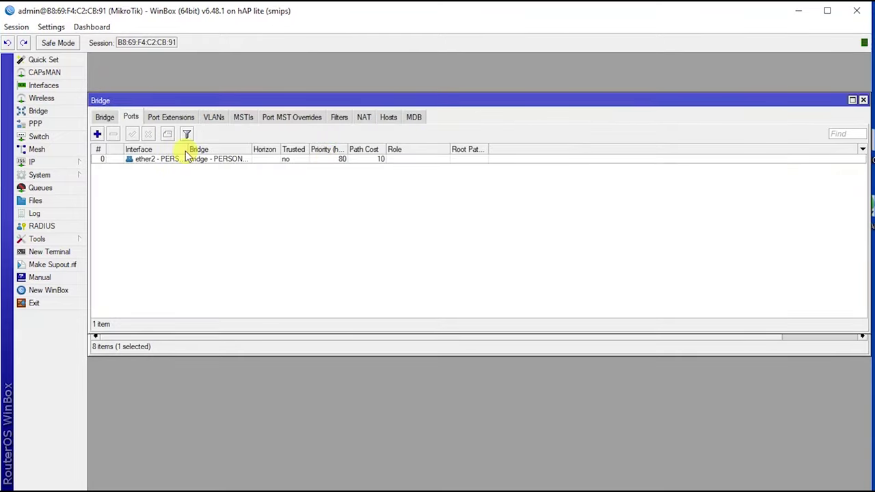
Step: Add ether3 - PPPoE/HOTSPOT as a port of bridge - PPPoE/HOTSPOT
click(98, 134)
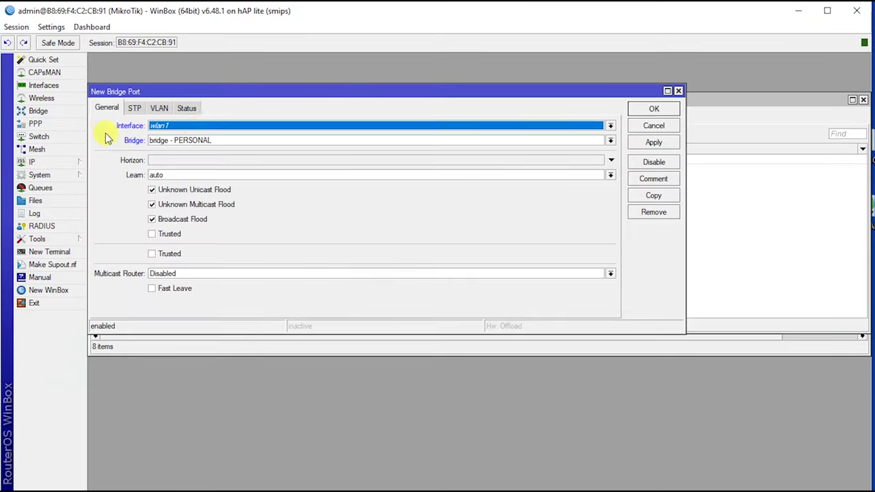
click(195, 125)
click(195, 164)
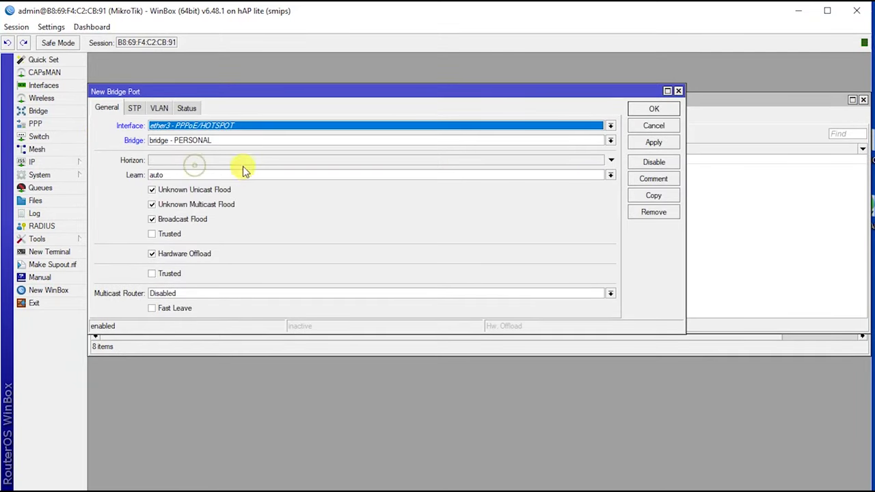
click(295, 142)
click(234, 164)
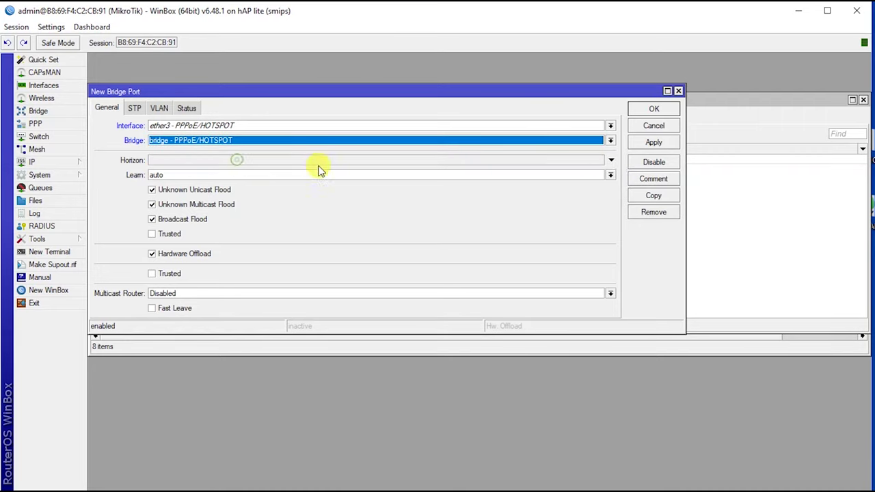
click(654, 143)
click(664, 108)
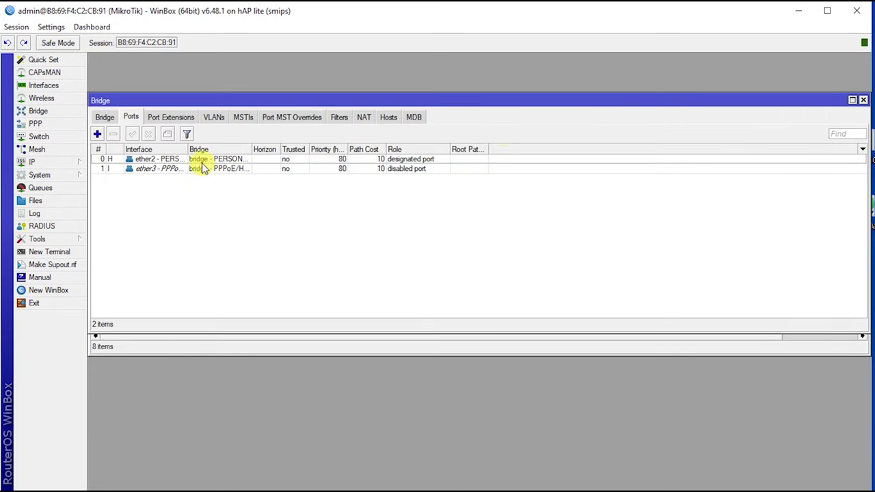
Step: Add ether4 - PPPoE/HOTSPOT as a port of bridge - PPPoE/HOTSPOT
click(96, 135)
click(196, 125)
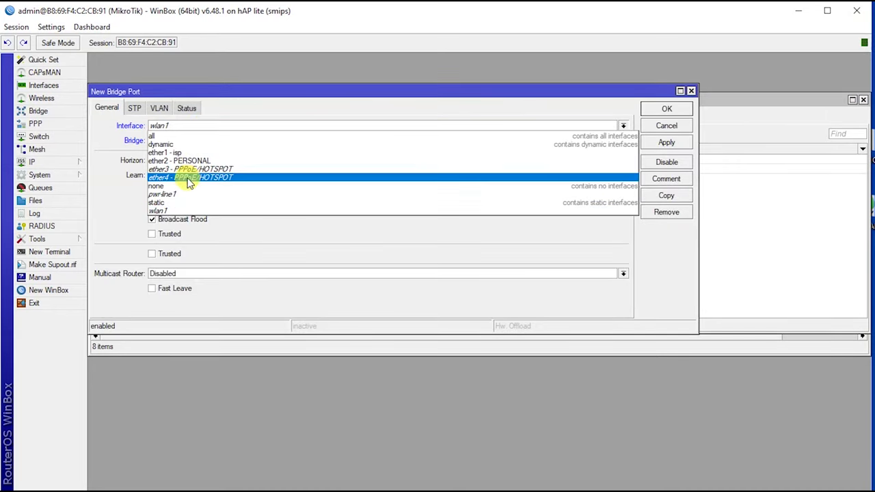
click(187, 177)
click(212, 144)
click(221, 163)
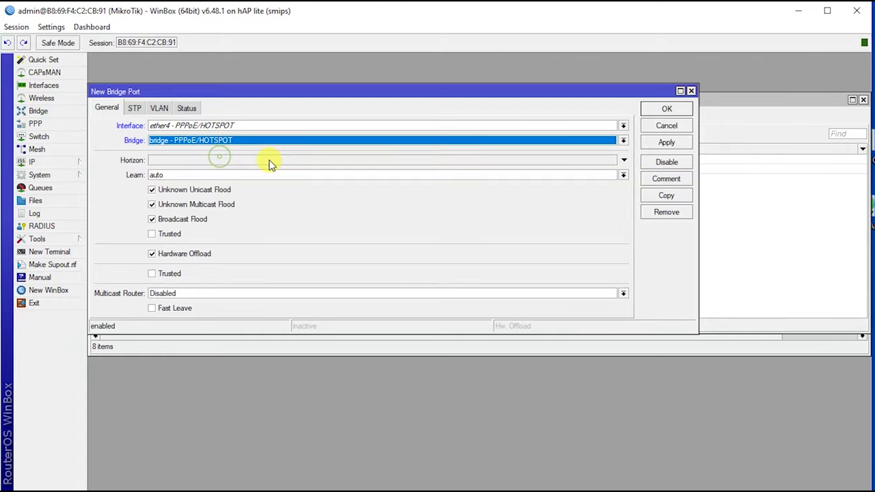
click(666, 143)
click(669, 110)
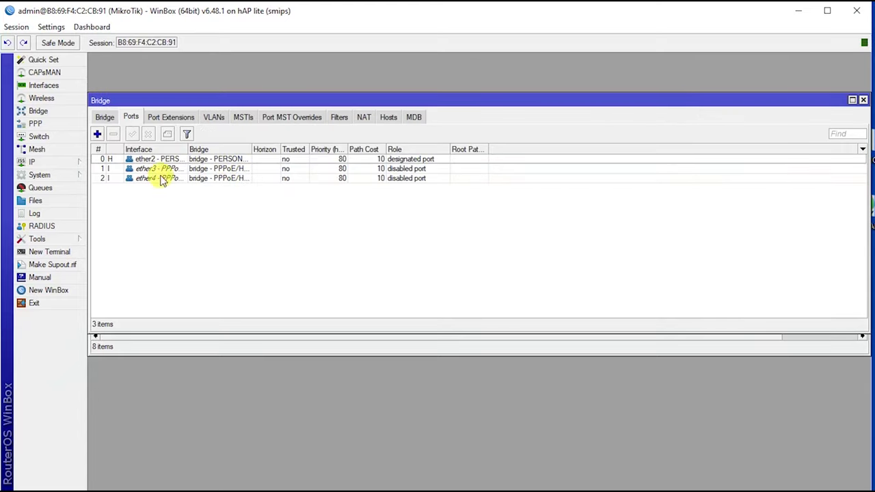
click(62, 161)
Step: Add IP address 192.168.20.1/24 on bridge - PERSONAL
click(111, 189)
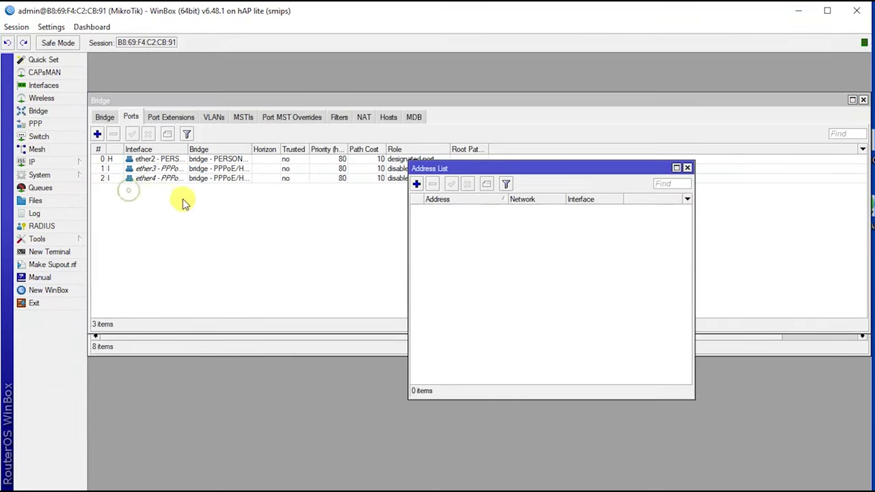
click(416, 184)
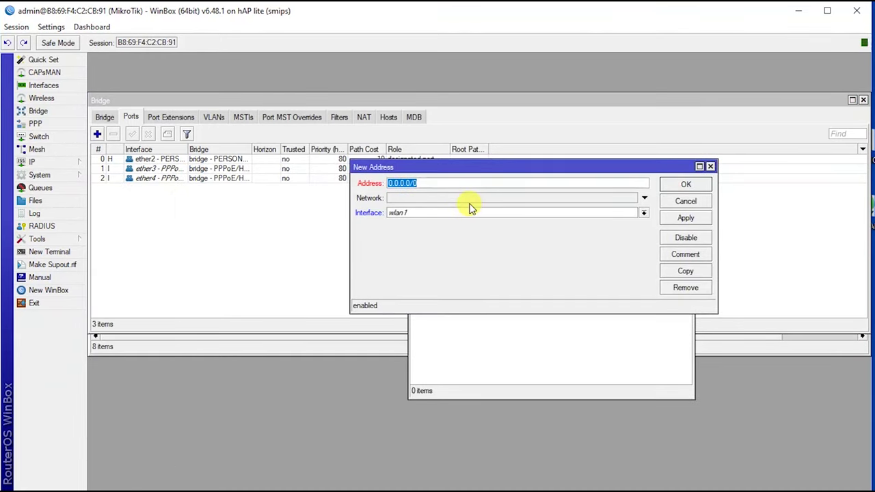
text(192.168.20.1/24)
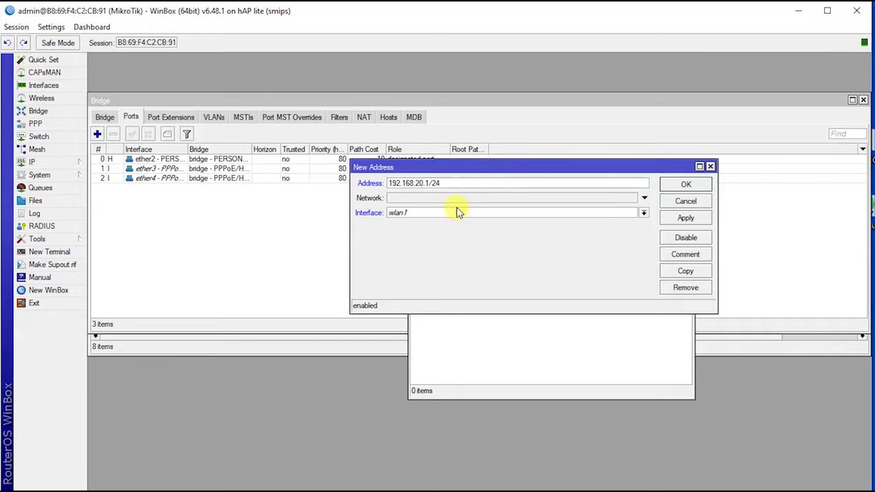
click(422, 217)
click(432, 224)
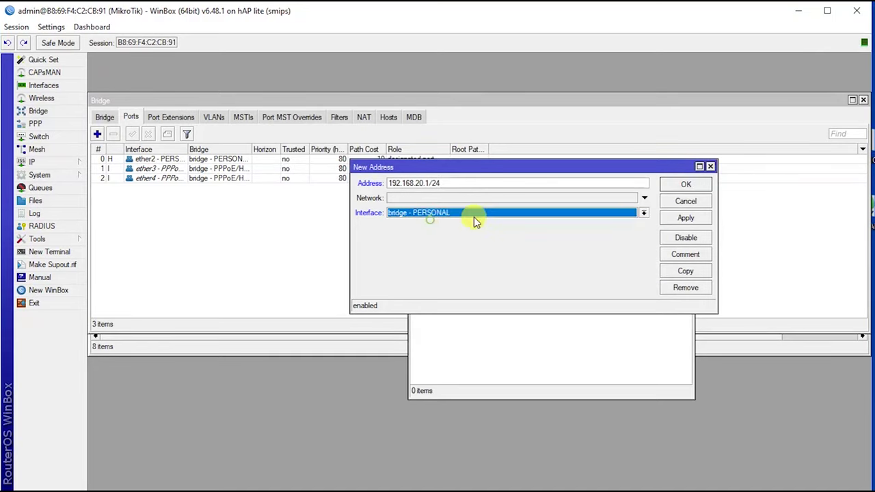
click(684, 218)
click(687, 184)
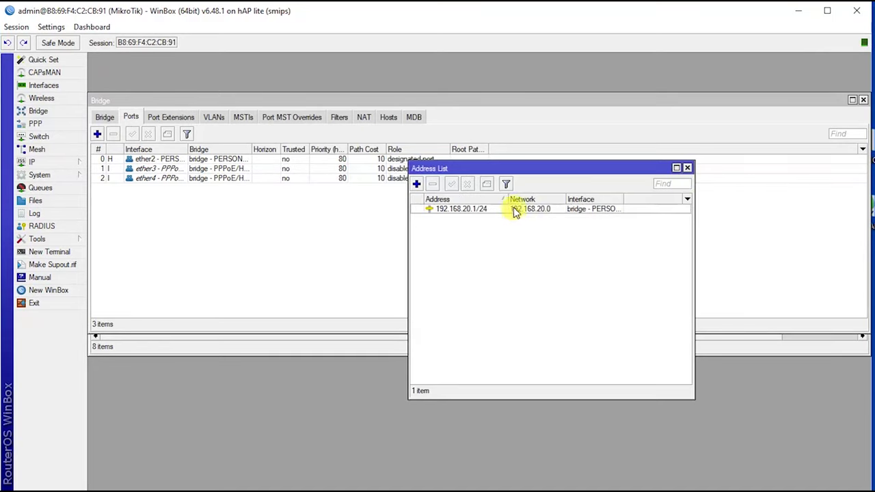
Step: Add IP address 10.0.0.1/24 on bridge - PPPoE/HOTSPOT
click(416, 183)
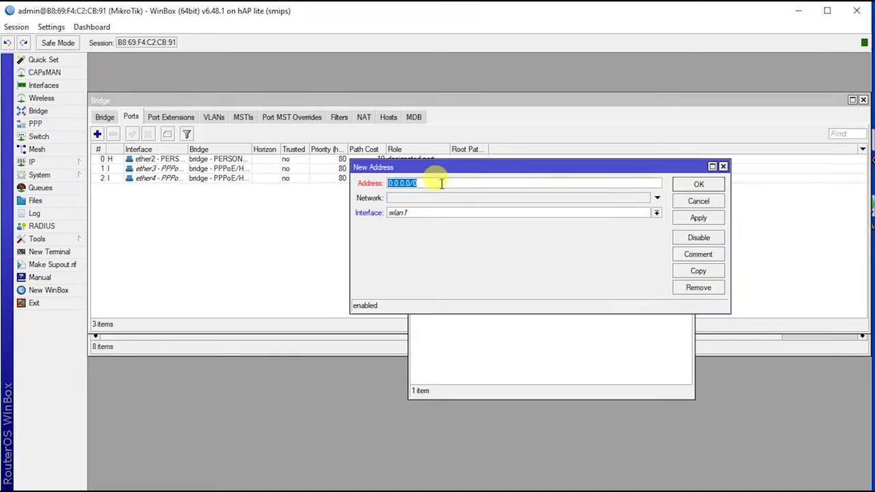
text(1)
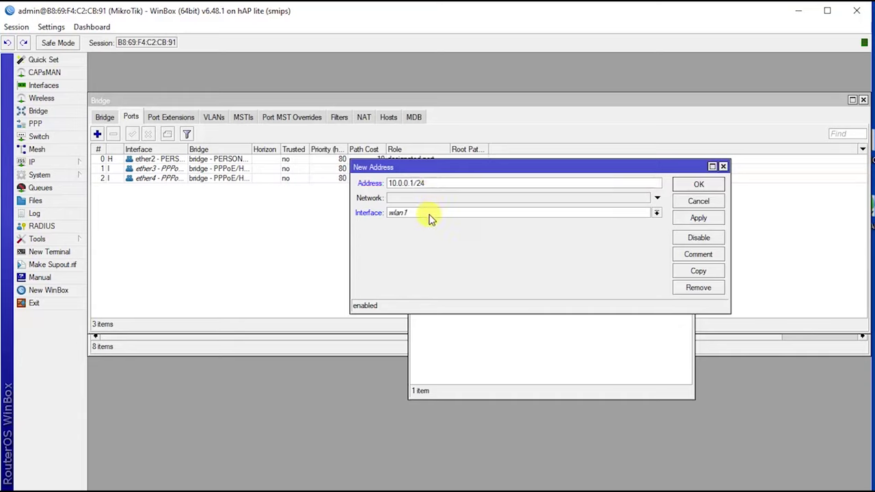
click(432, 213)
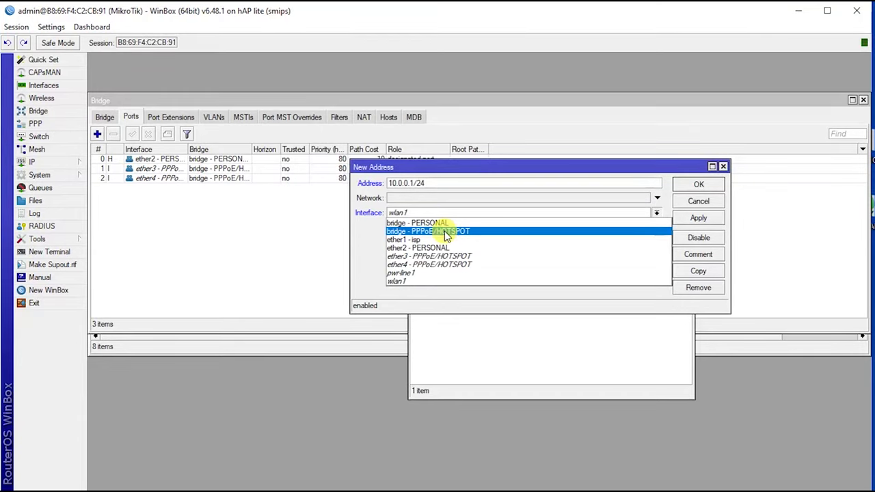
click(446, 233)
click(699, 218)
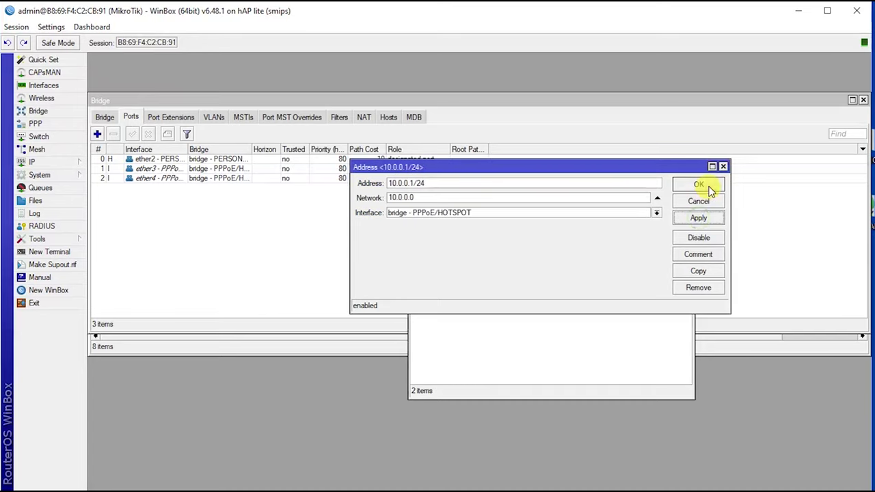
click(698, 184)
click(59, 162)
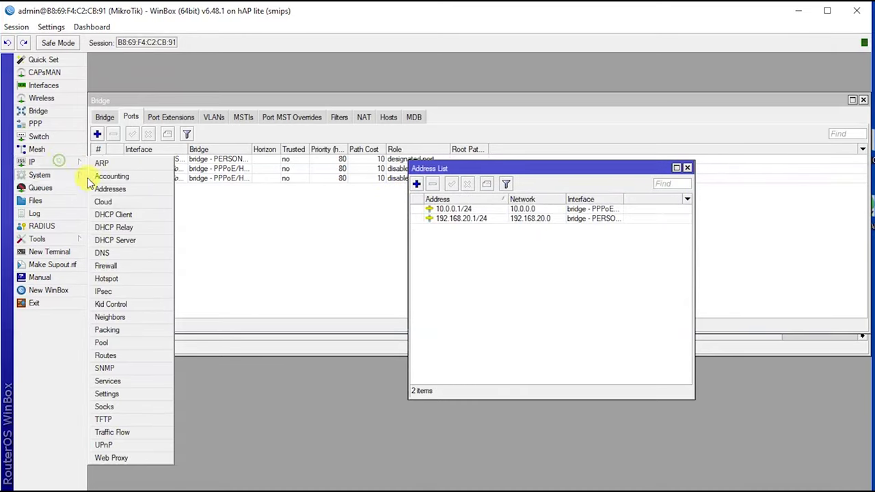
Step: Add a DHCP client on ether1 - isp and check it is bound with 10.0.5.11/24
click(133, 216)
click(313, 202)
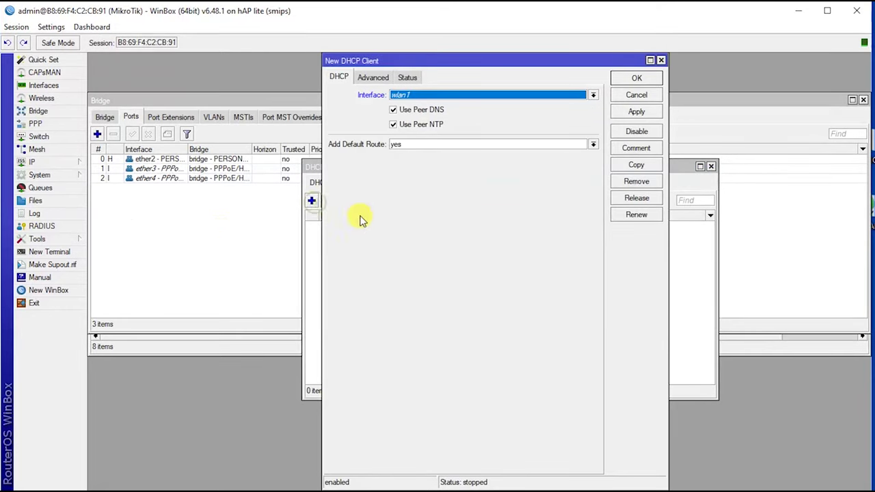
click(441, 95)
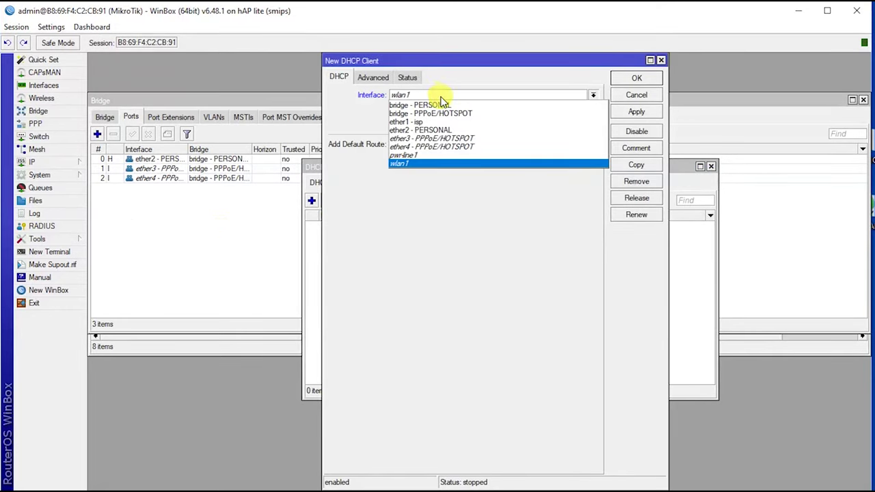
click(428, 123)
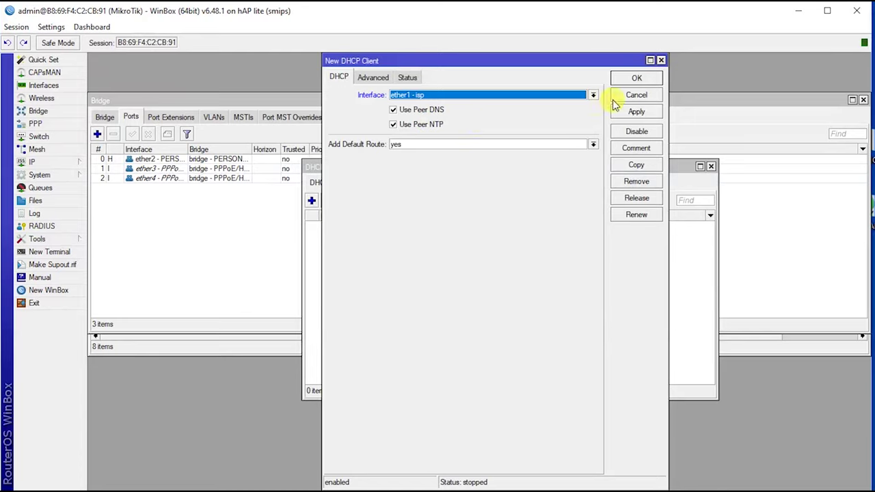
click(635, 112)
click(637, 78)
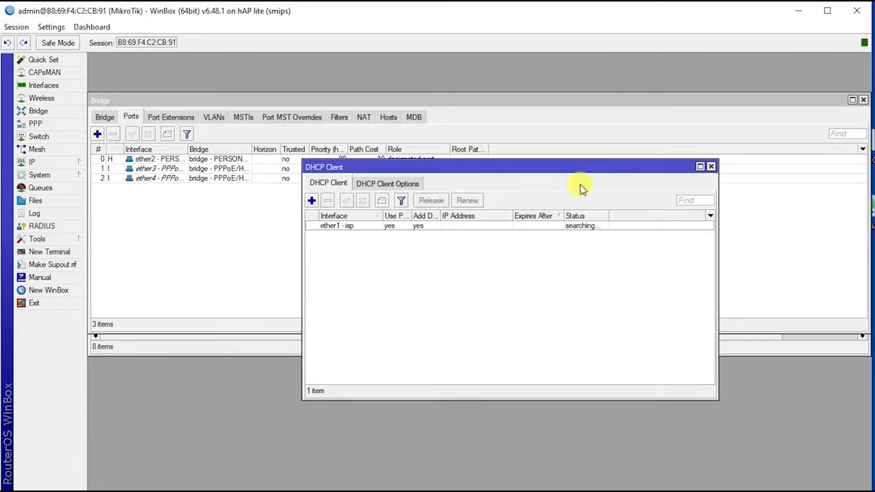
click(444, 226)
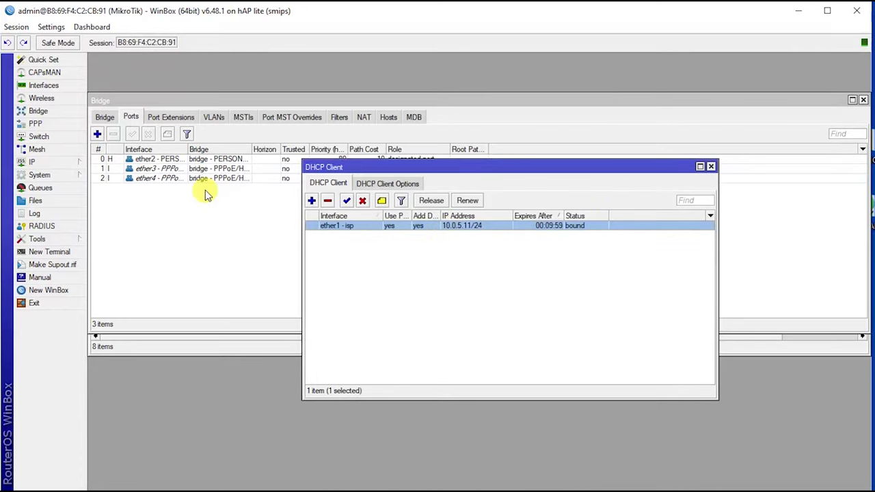
click(65, 162)
Step: Allow remote DNS requests, enter 8.8.8.8 as the first server, and add a second server row
click(121, 254)
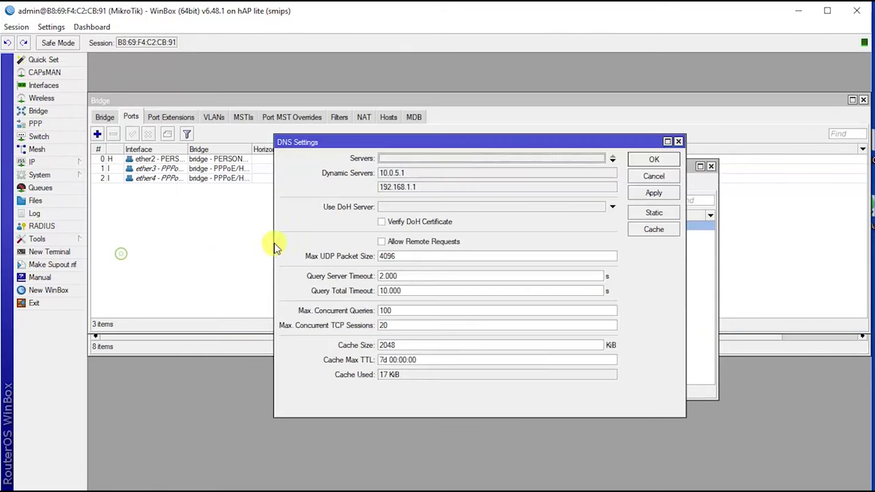
click(382, 242)
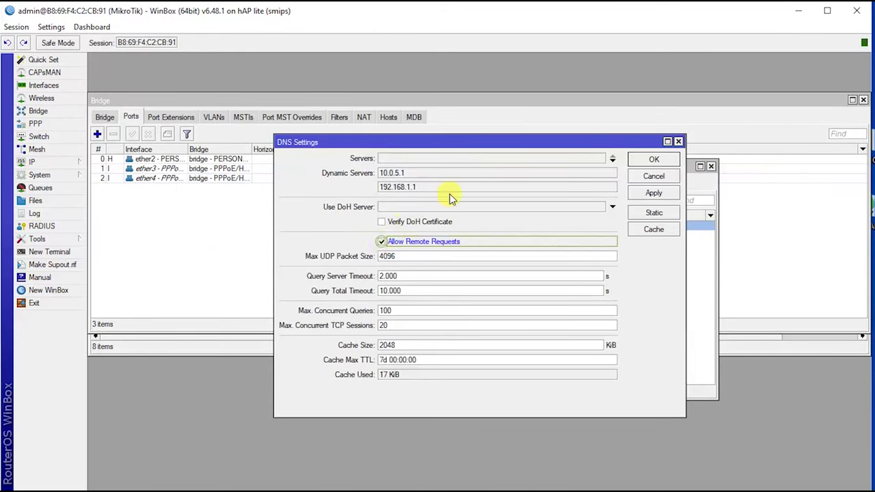
click(480, 160)
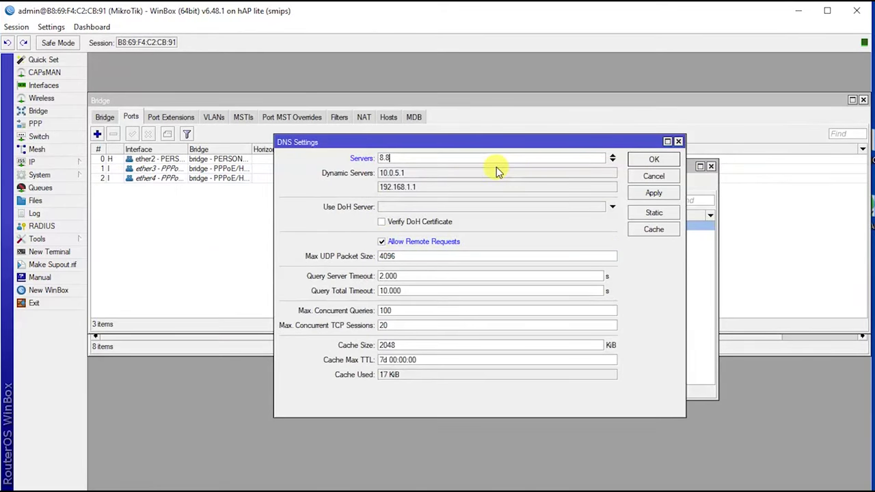
text(8.8.8.8)
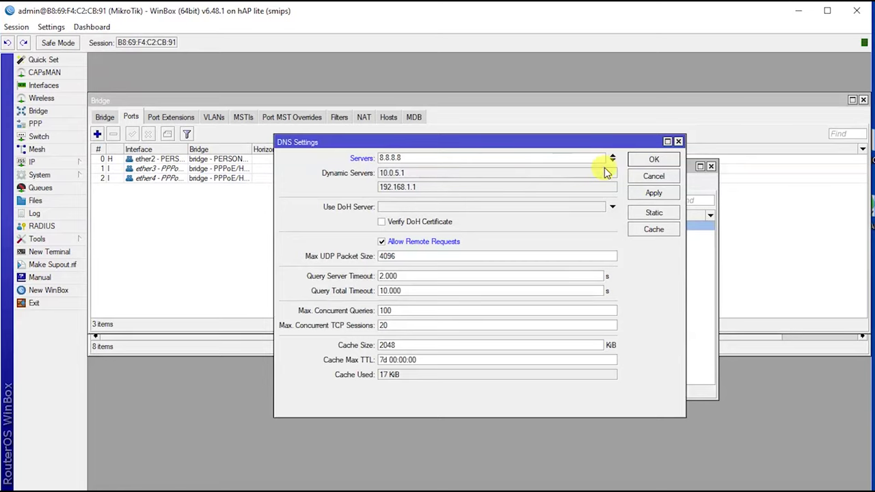
click(613, 161)
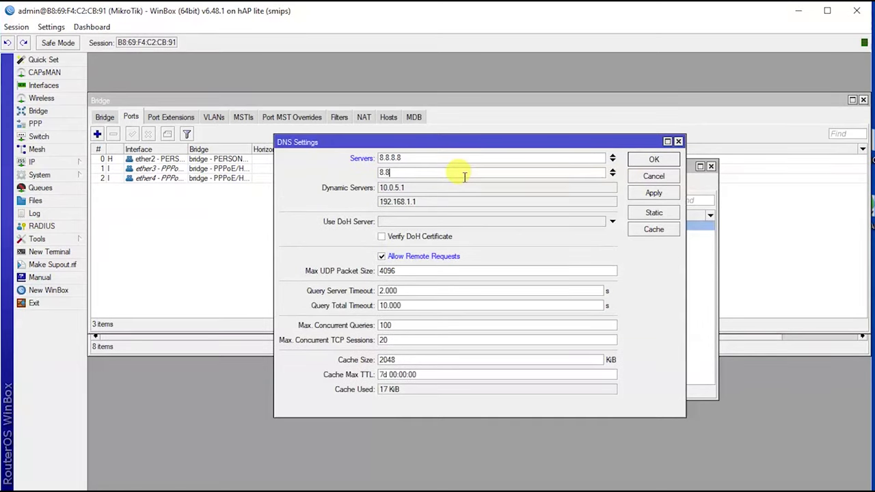
Step: Add 8.8.4.4 as the second DNS server and save the DNS settings
text(8.8.4.4)
click(653, 192)
click(653, 159)
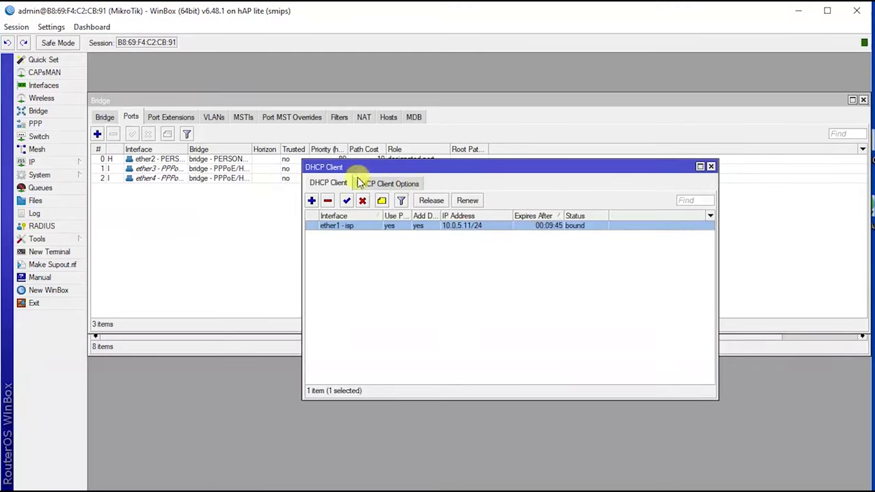
Step: Run DHCP Setup on bridge - PERSONAL, accepting the 192.168.20.0/24 defaults and 00:10:00 leases
click(69, 166)
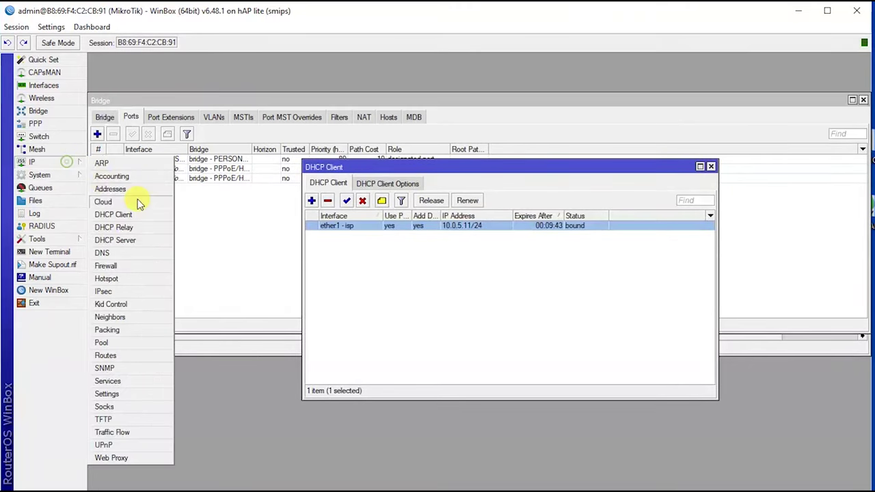
click(116, 240)
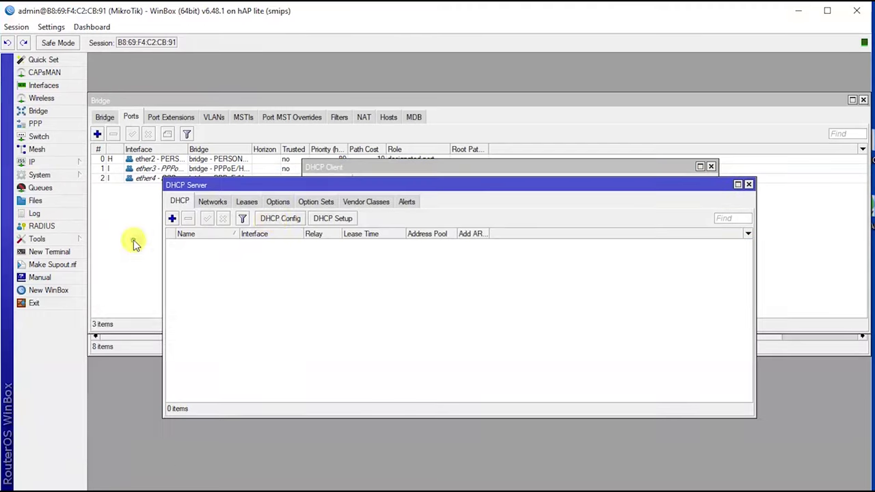
click(329, 224)
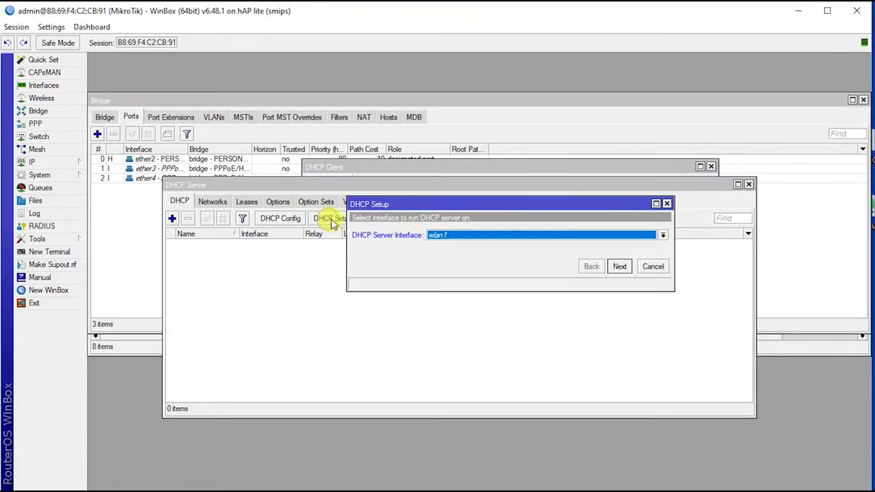
drag(394, 203, 338, 187)
click(441, 217)
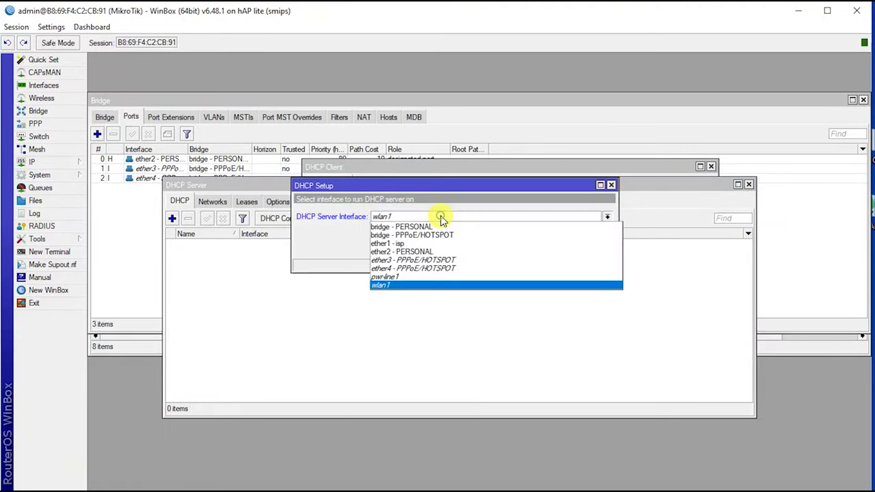
click(433, 226)
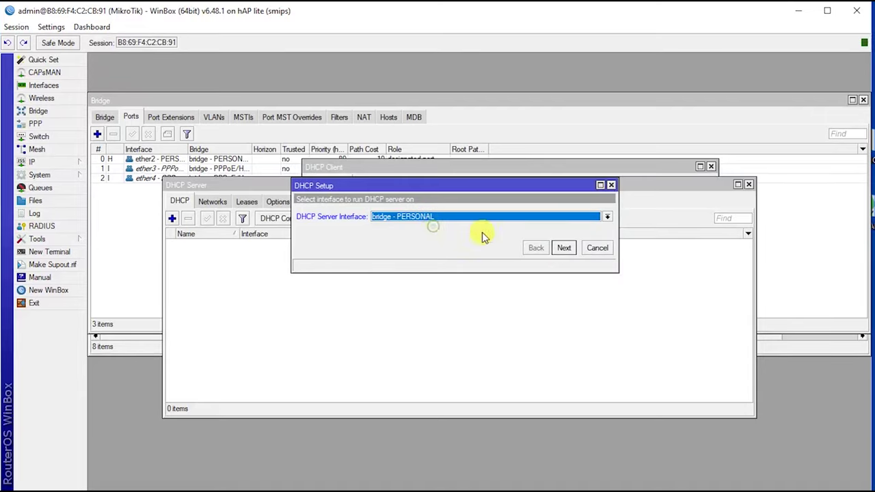
click(563, 248)
click(563, 248)
click(563, 248)
click(563, 248)
click(563, 248)
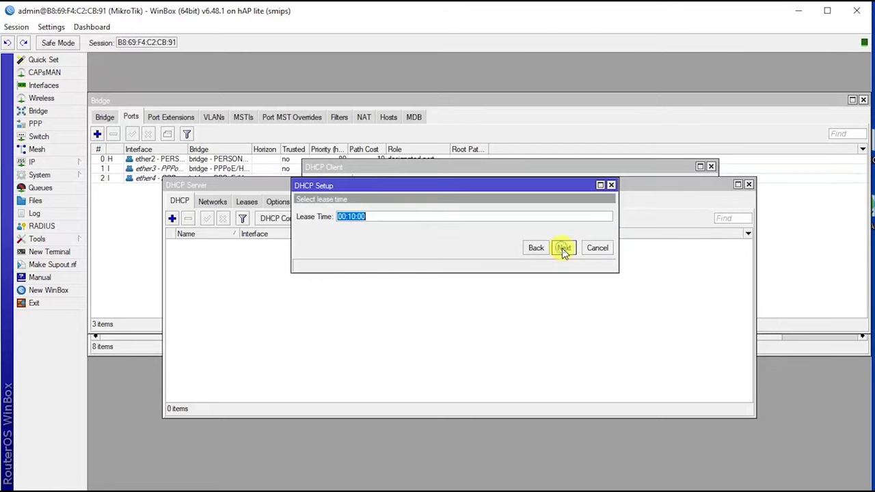
click(563, 248)
click(481, 267)
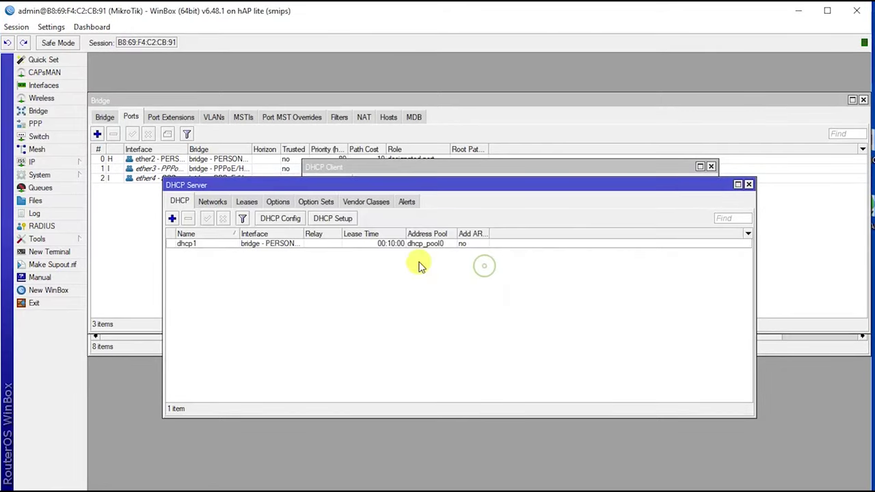
Step: Open the new dhcp1 server's properties to edit its name
click(200, 251)
double_click(200, 250)
click(425, 119)
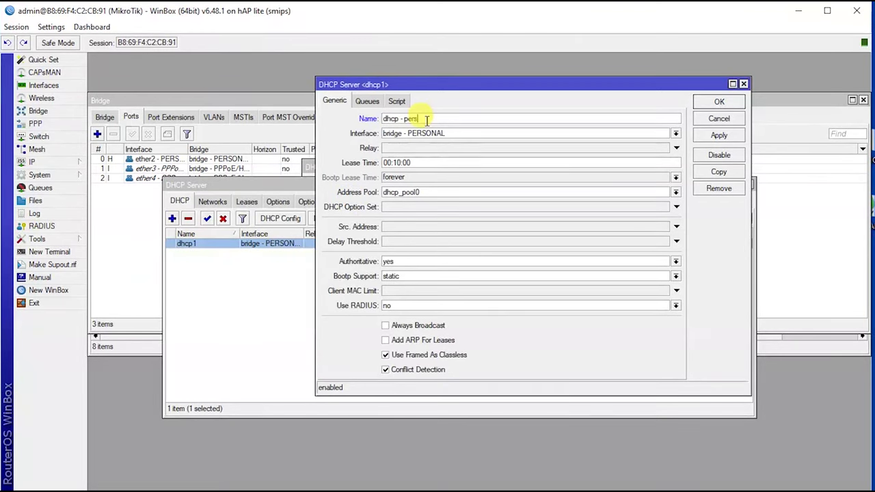
Step: Rename address pool dhcp_pool0 to 'pool - personal'
click(71, 162)
click(101, 342)
double_click(313, 315)
text(pool - per)
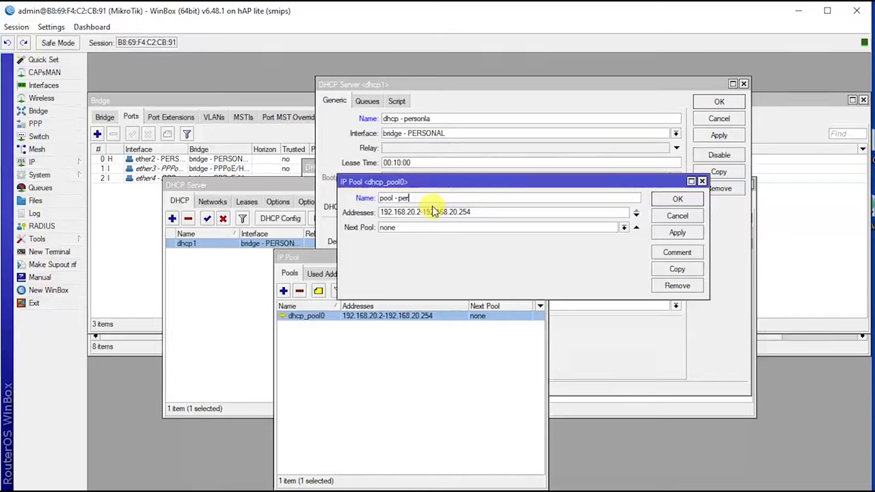
text(sonal)
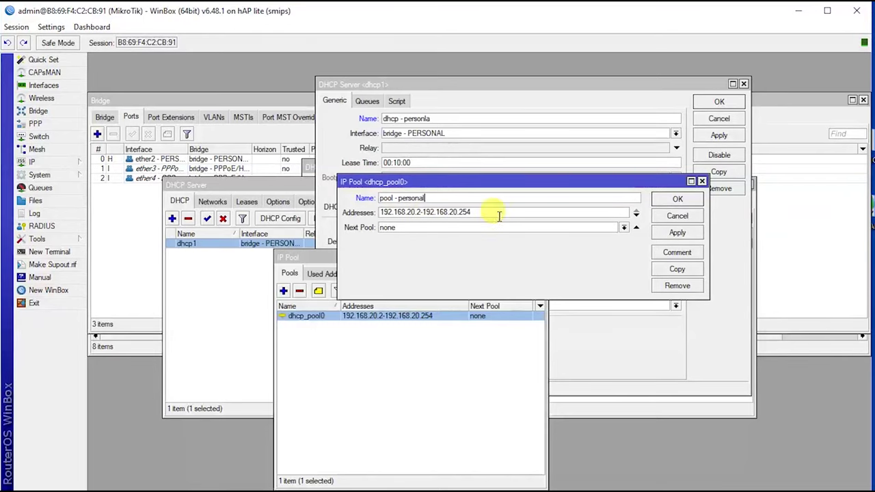
click(677, 233)
click(677, 199)
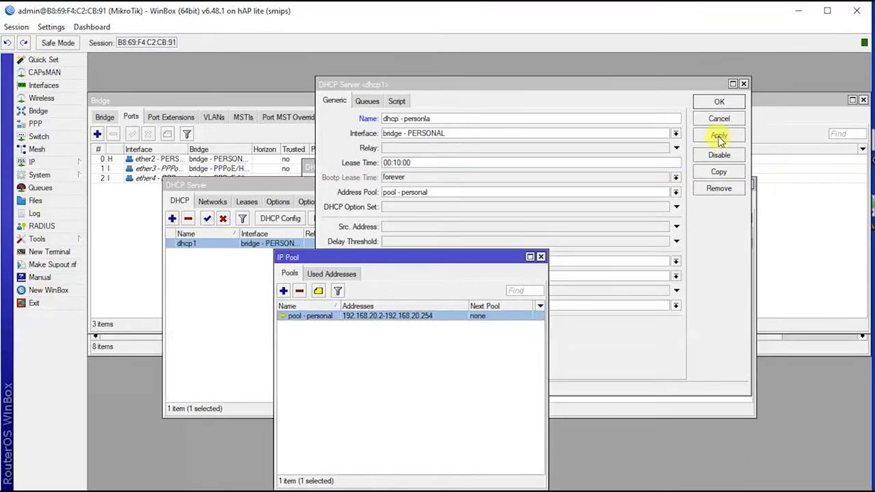
Step: Save the DHCP server as 'dhcp - personla' using the renamed pool
click(718, 135)
click(719, 101)
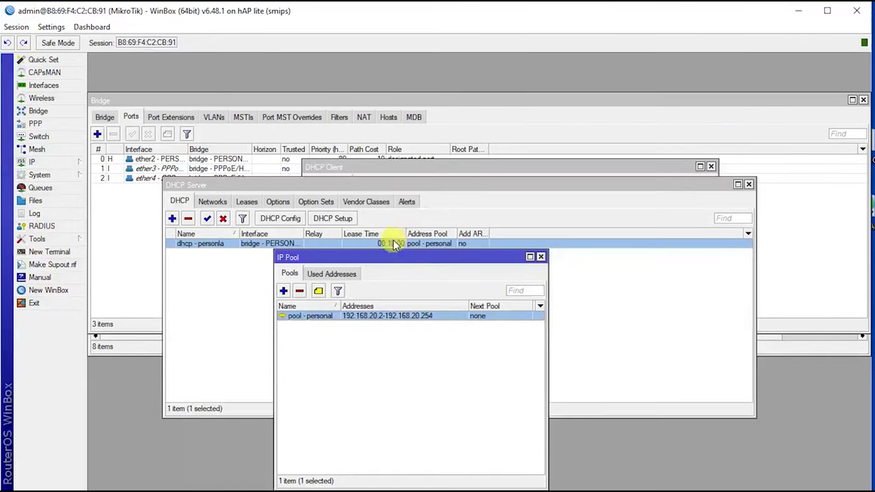
click(474, 219)
click(339, 270)
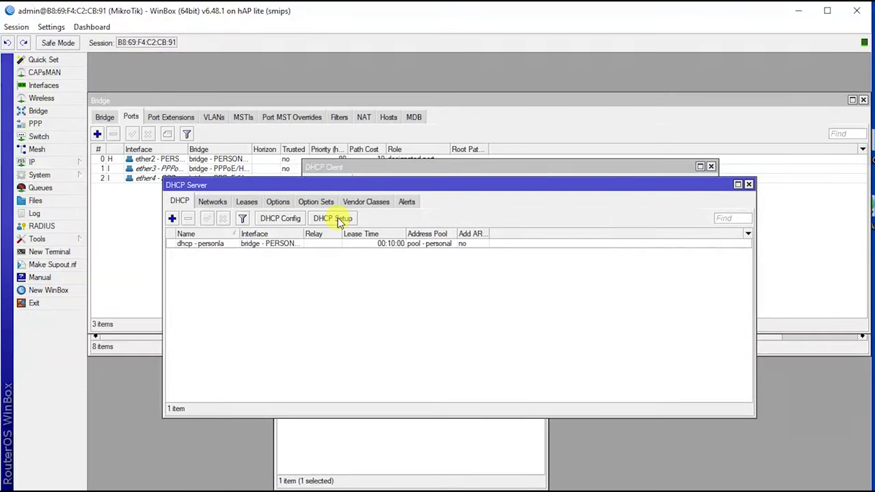
Step: Run DHCP Setup on bridge - PPPoE/HOTSPOT, accepting the 10.0.0.2-10.0.0.254 range and defaults
click(335, 219)
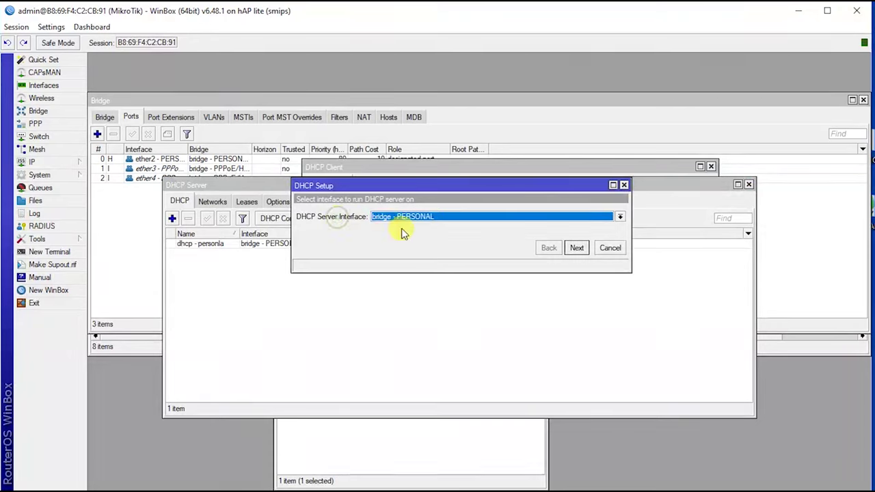
click(441, 220)
click(426, 236)
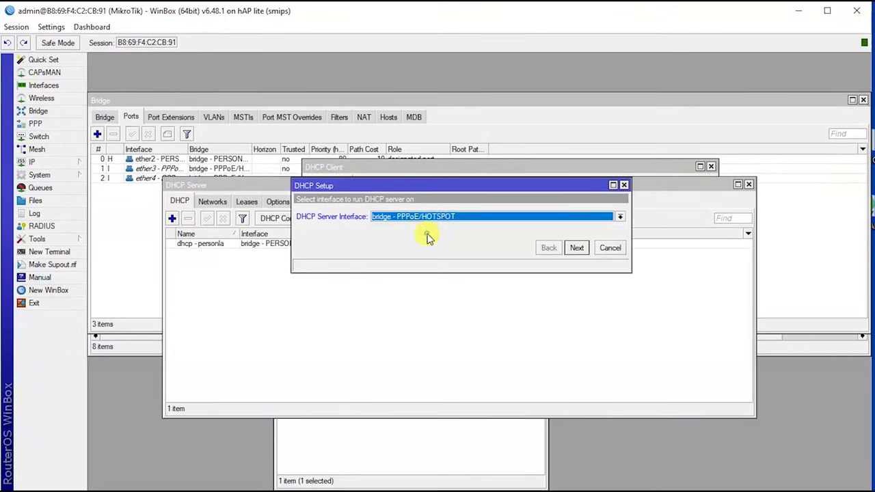
click(576, 248)
click(576, 248)
click(577, 249)
click(576, 248)
click(577, 248)
click(576, 248)
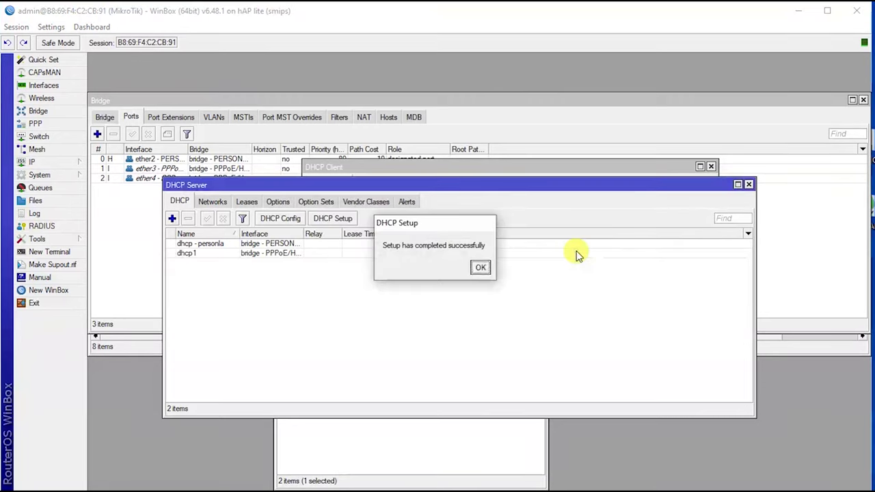
click(480, 269)
Step: Rename the new dhcp1 server to 'dhcp - PPPoE/HOTSPOT'
double_click(207, 254)
click(428, 117)
key(BackSpace)
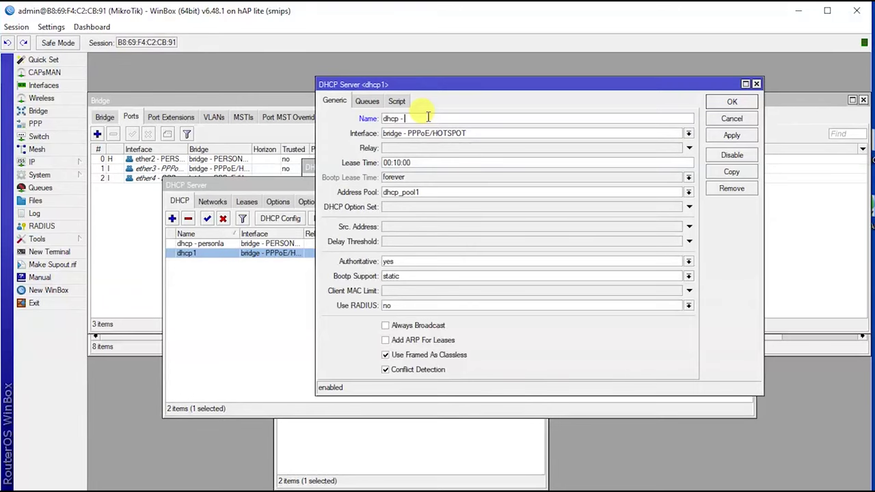
text(- PPPoE/HOTSPOT)
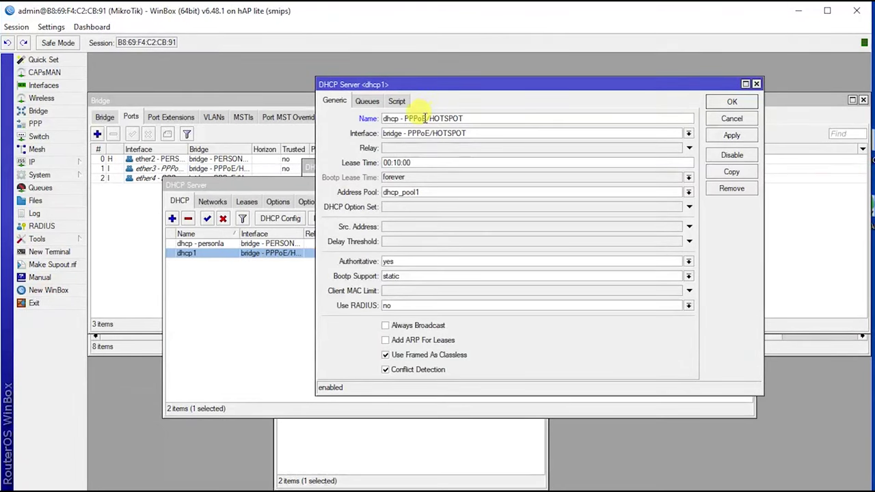
Step: Rename address pool dhcp_pool1 to 'pool- PPPoE/HOTSPOT'
click(319, 448)
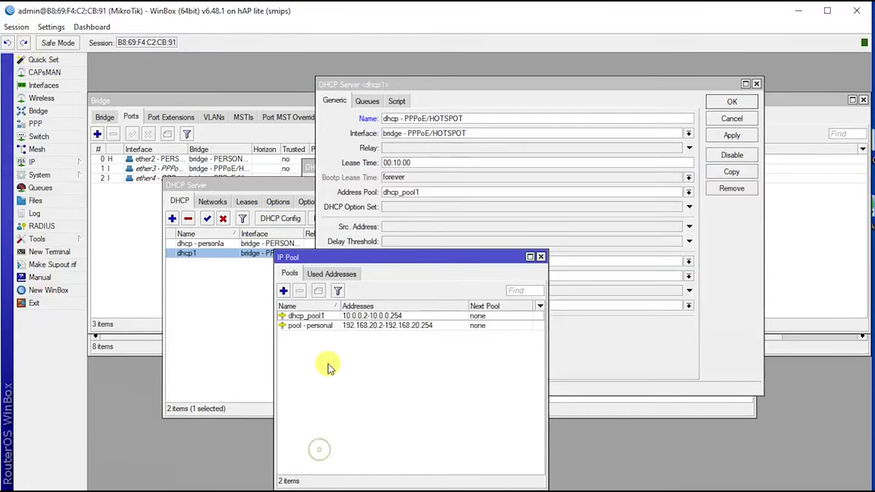
double_click(308, 315)
click(445, 196)
double_click(446, 198)
text(pool)
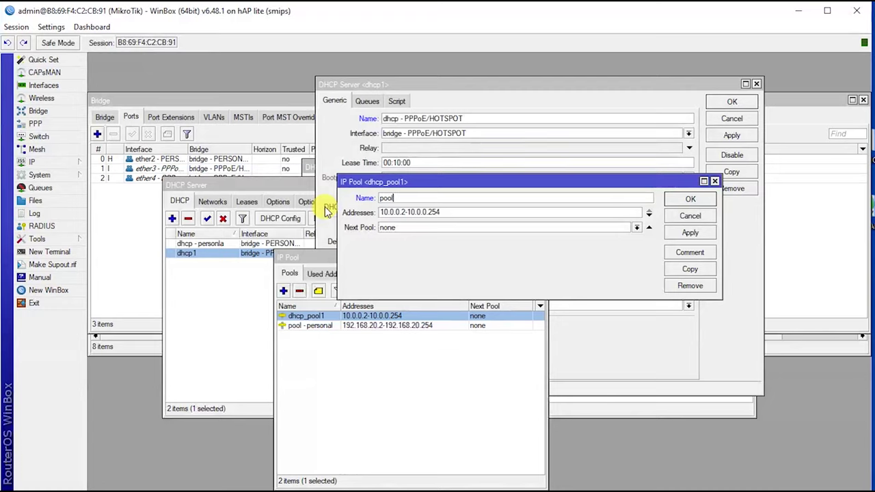
text(- PPPo)
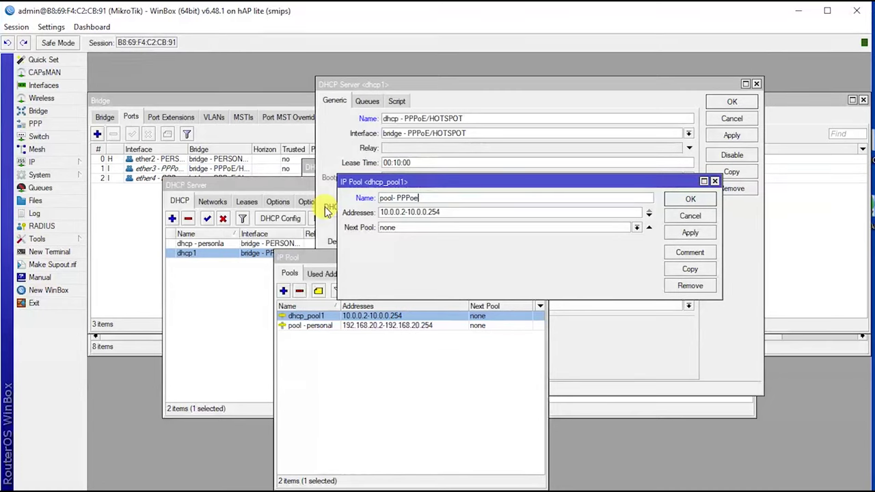
text(E/HOTSPOT)
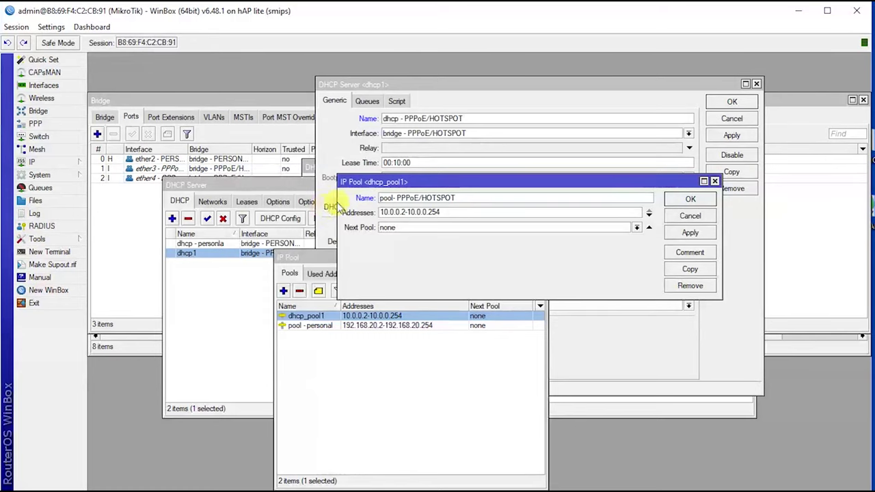
click(690, 233)
click(693, 201)
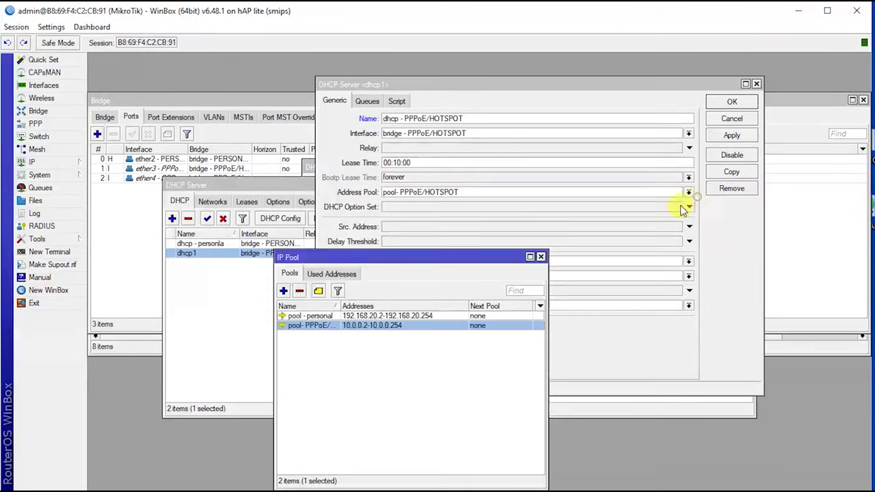
Step: Save the 'dhcp - PPPoE/HOTSPOT' server settings with its renamed pool
click(732, 136)
click(732, 102)
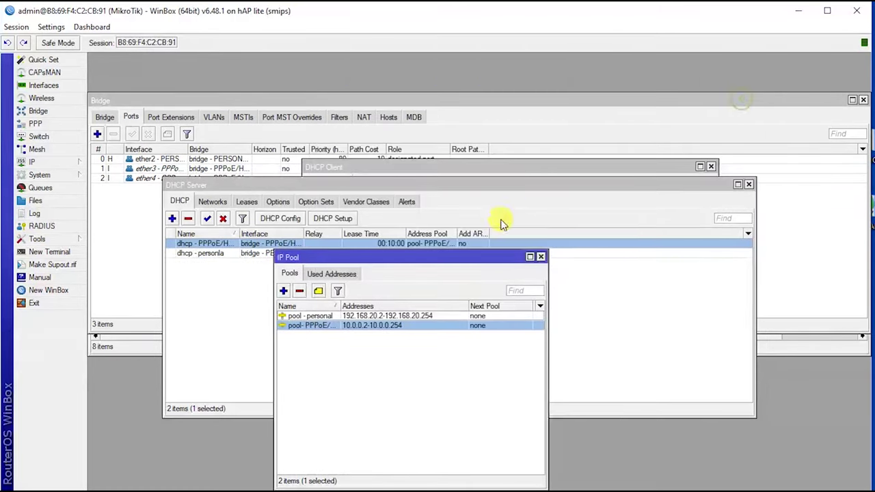
click(540, 257)
click(328, 332)
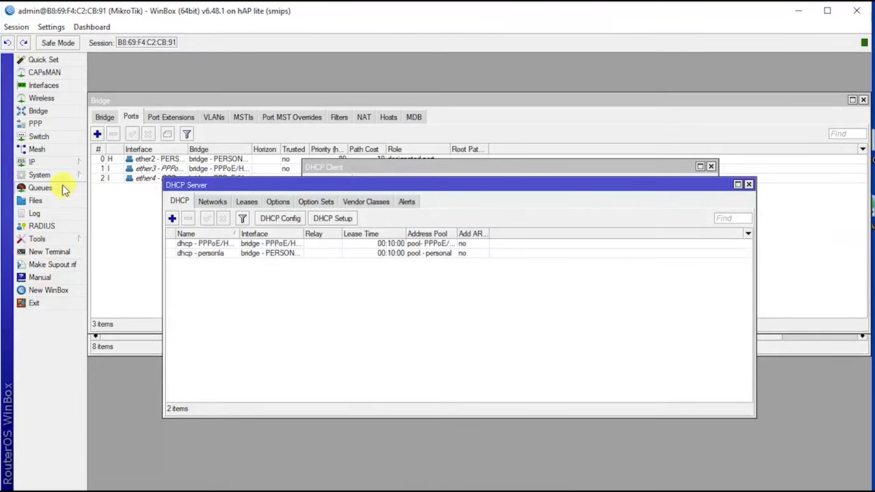
Step: Add a firewall NAT rule with Out. Interface ether1 - isp
mouse_move(59, 161)
click(106, 266)
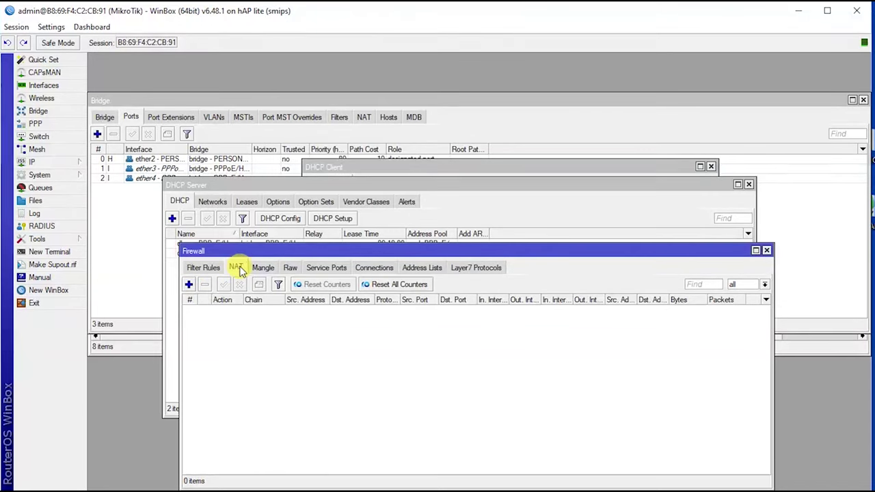
drag(235, 251, 234, 217)
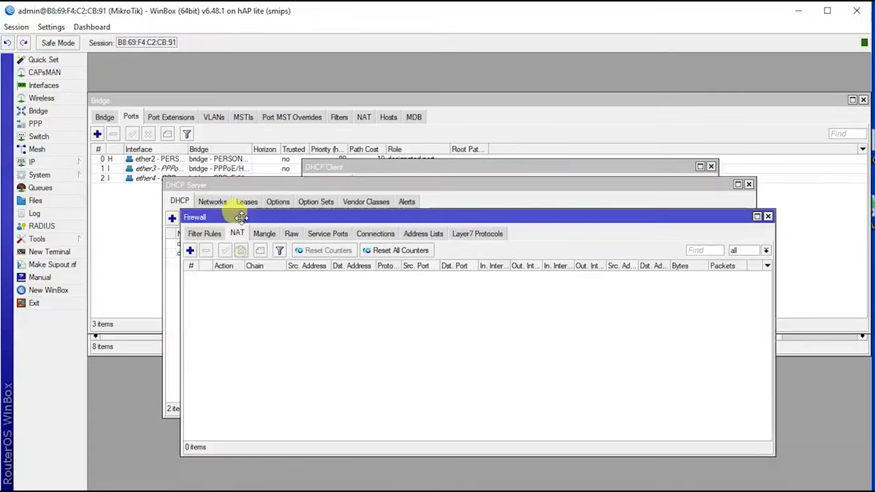
click(190, 250)
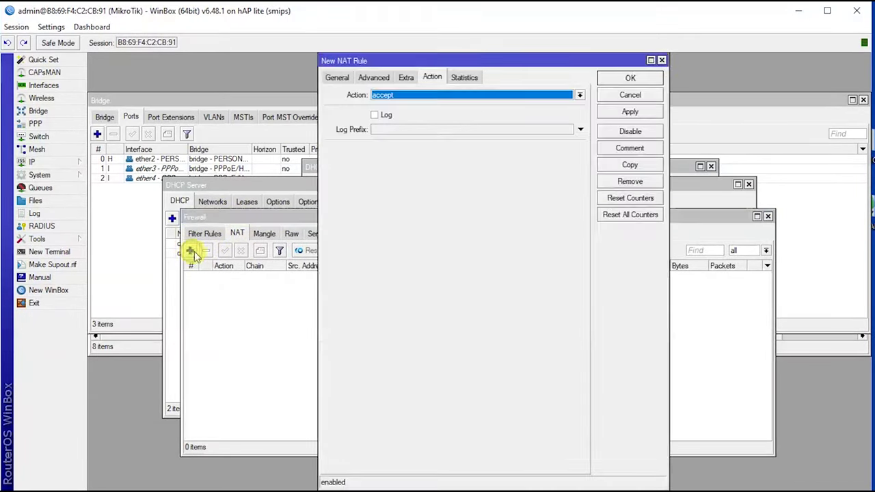
click(337, 77)
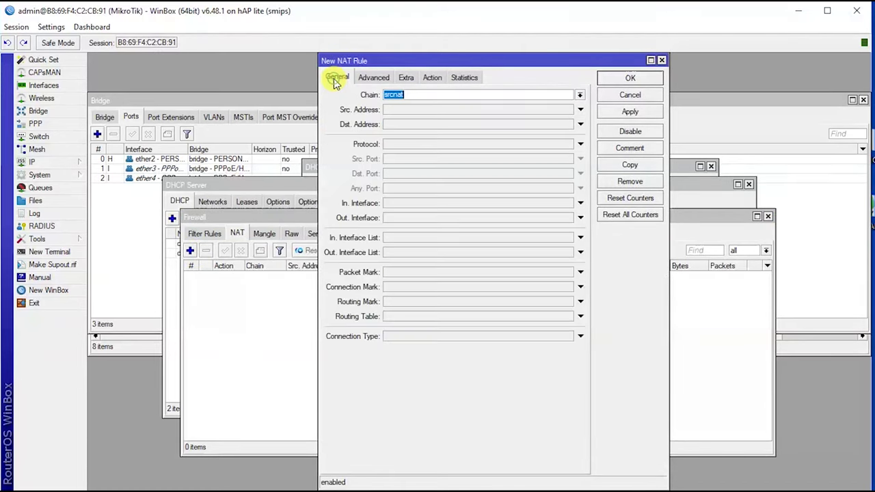
click(420, 219)
click(517, 217)
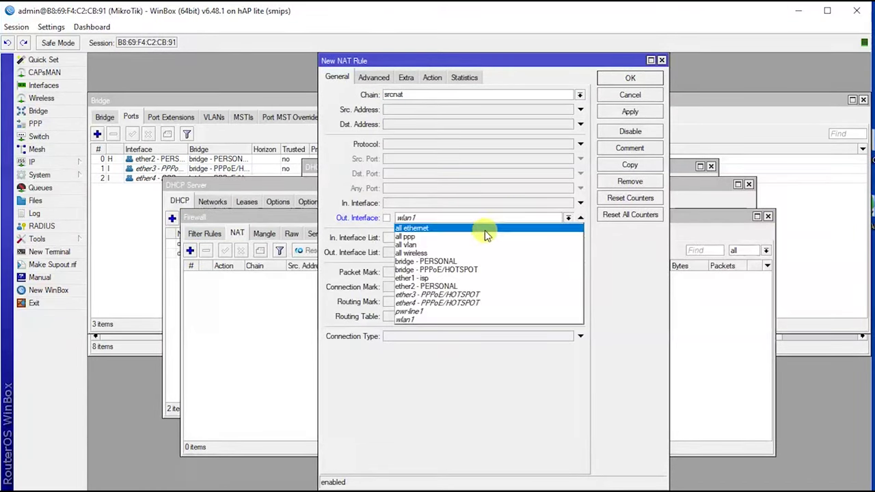
click(436, 277)
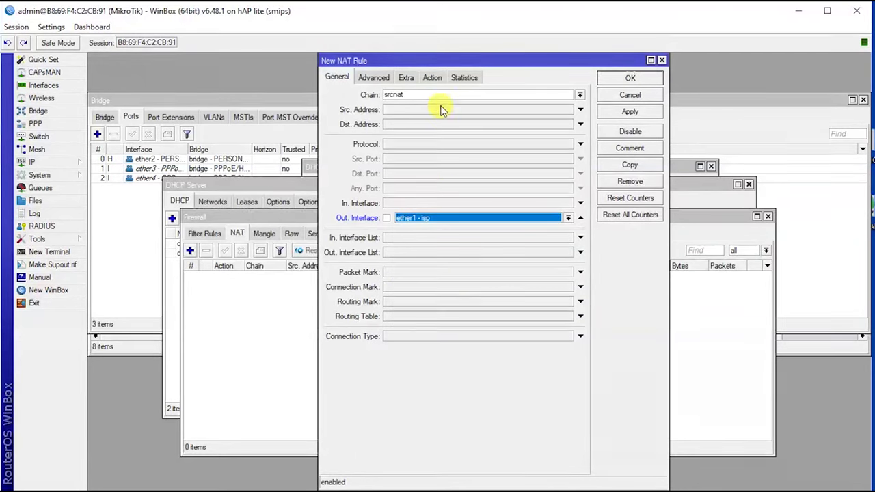
Step: Set the NAT rule's action to masquerade and save it
click(434, 77)
click(426, 94)
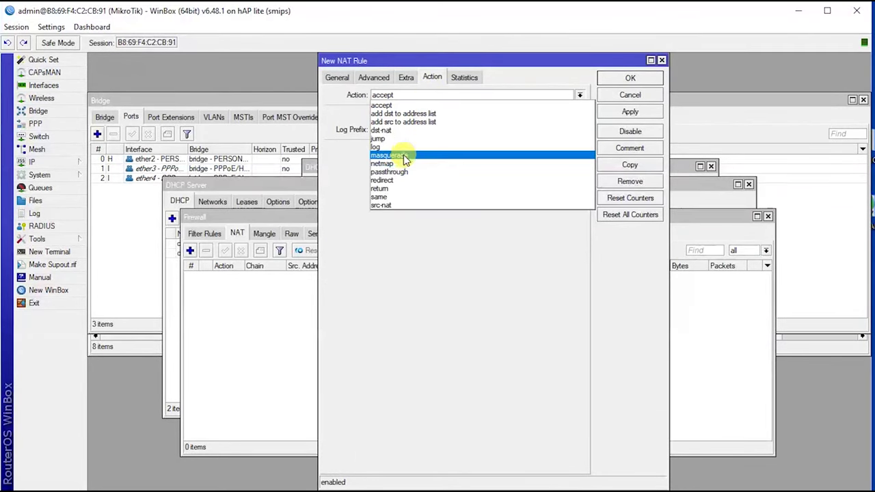
click(402, 153)
click(629, 112)
click(629, 77)
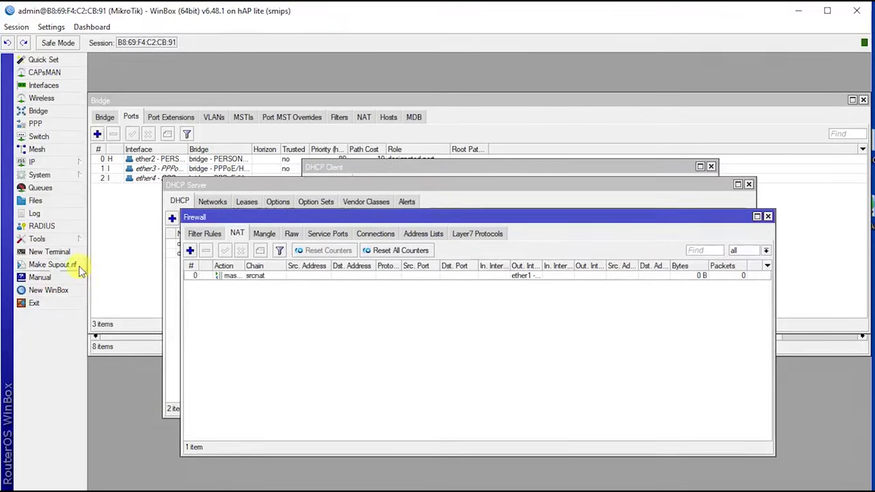
click(63, 252)
Step: Ping google.com from the router terminal and get replies from 172.217.24.206
text(pim)
key(BackSpace)
key(BackSpace)
key(BackSpace)
key(BackSpace)
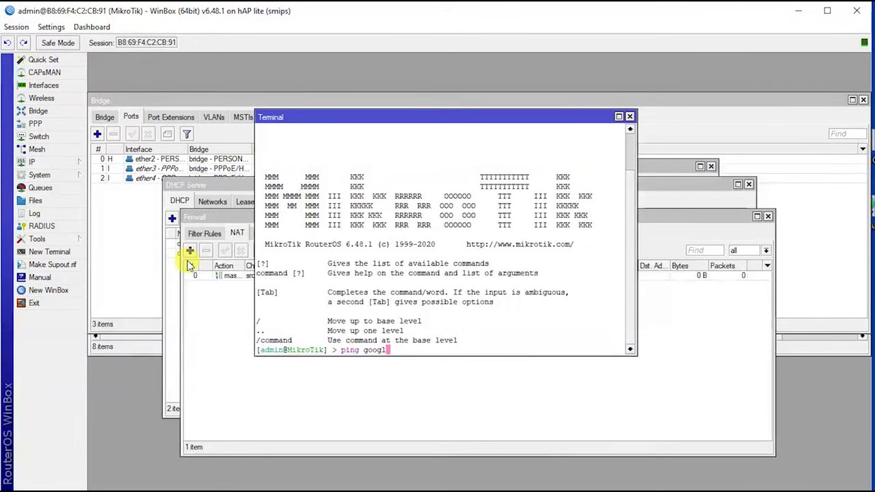
text(ng google.com)
key(Return)
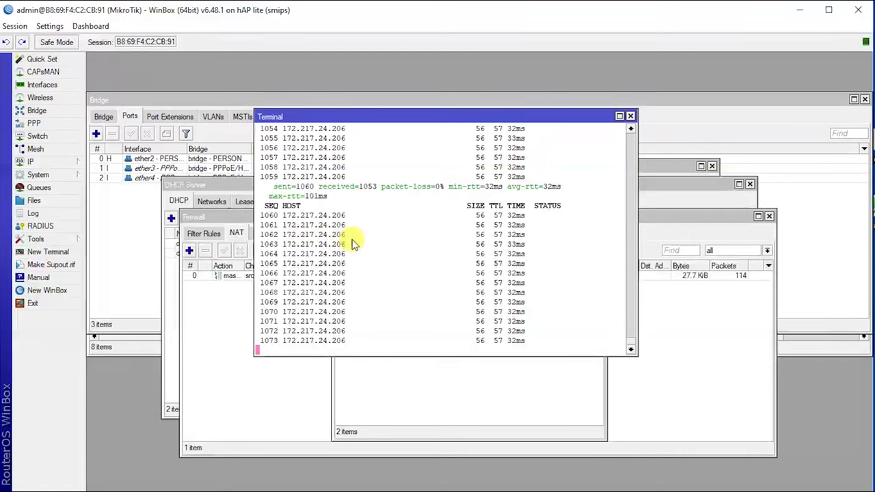
Step: Open the IP Pool list and start a new pool named PPPoE
click(60, 165)
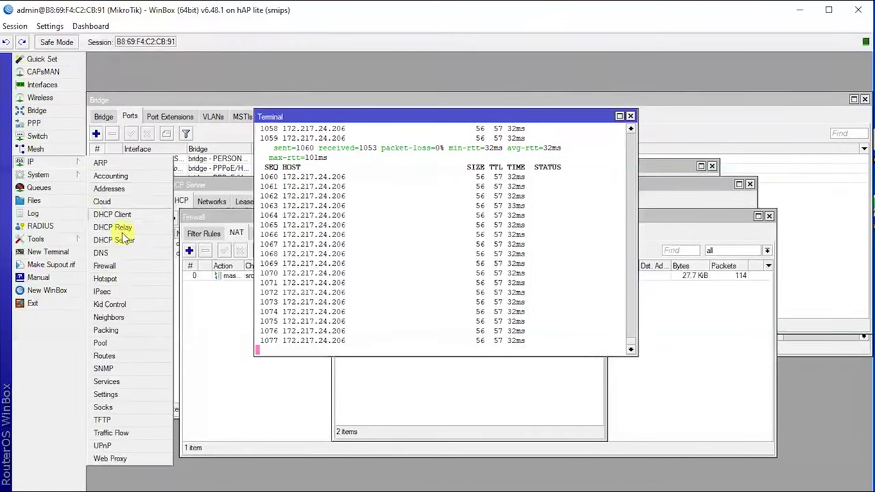
click(117, 342)
drag(381, 207, 378, 198)
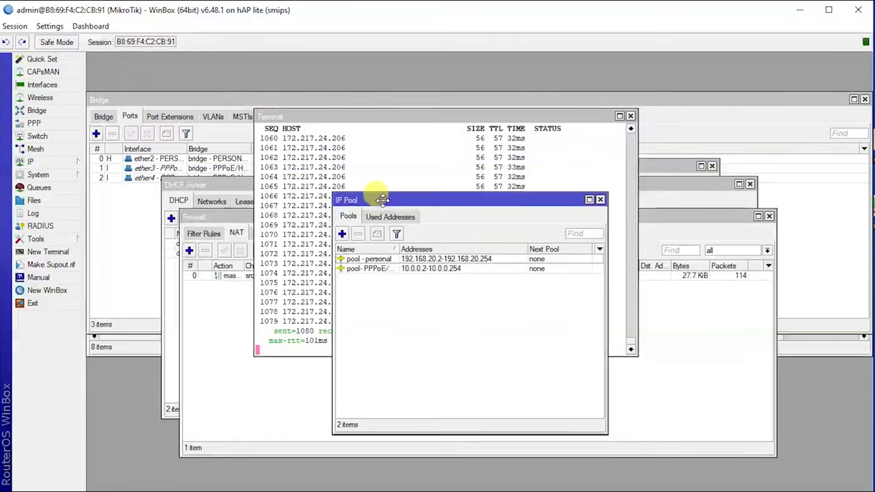
click(342, 233)
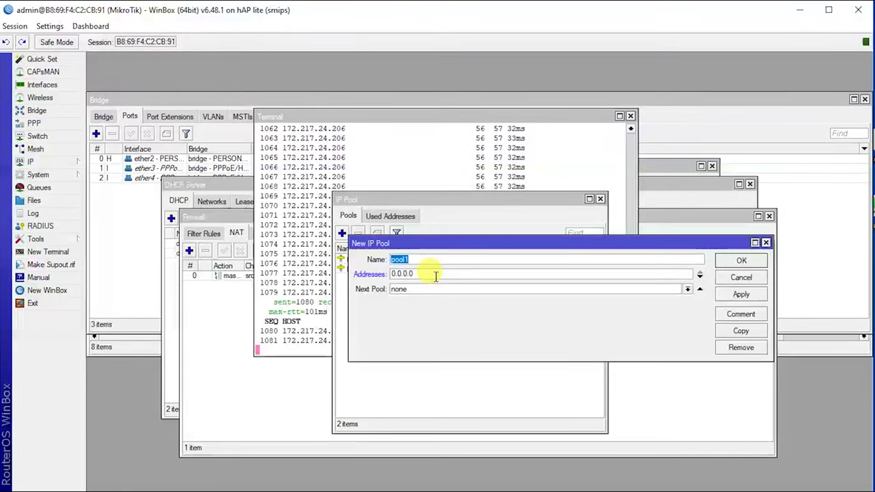
text(PPP)
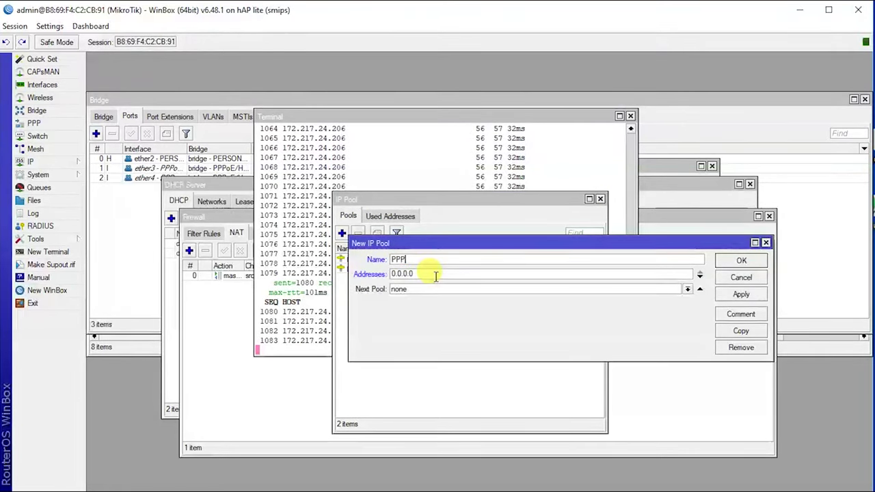
text(oE)
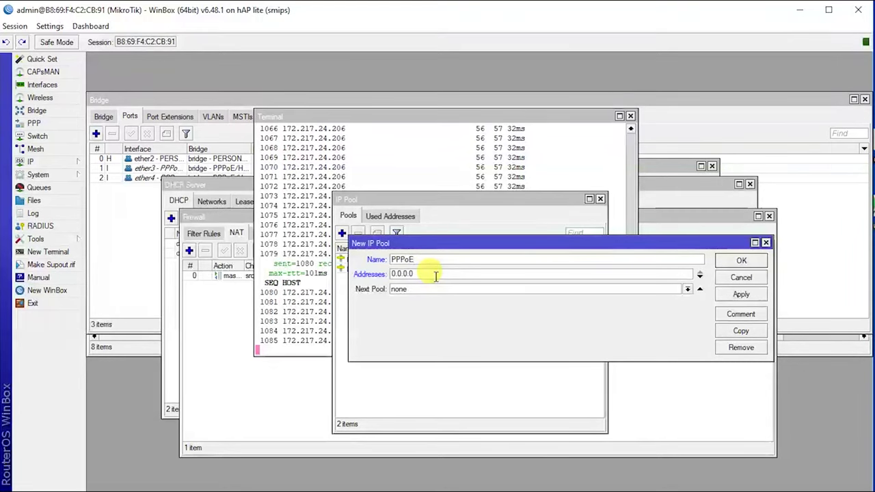
key(Tab)
Step: Set the pool's address range to 192.168.50.2-192.168.50.254 and save it
text(192.168)
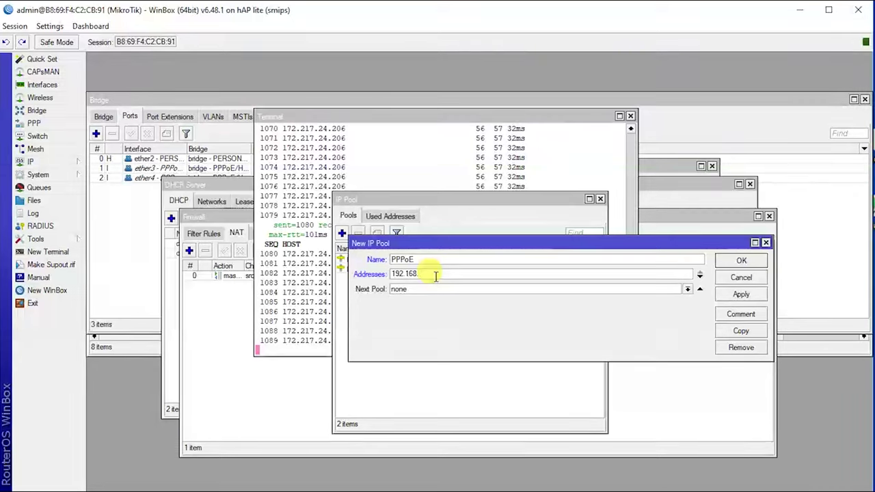
text(.2)
key(BackSpace)
text(5)
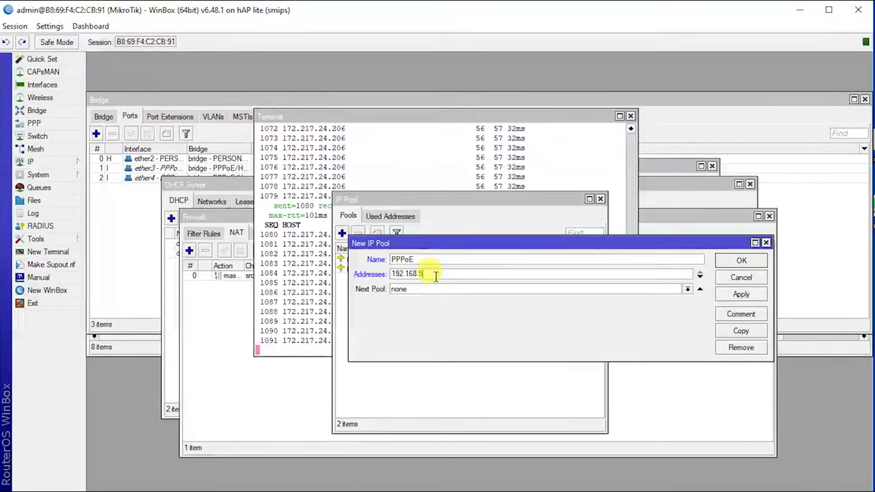
text(0.2)
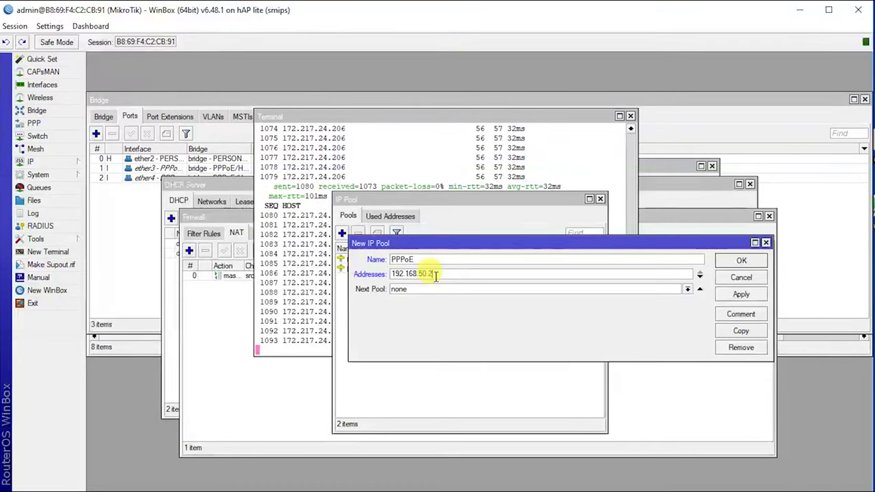
text(-192.1)
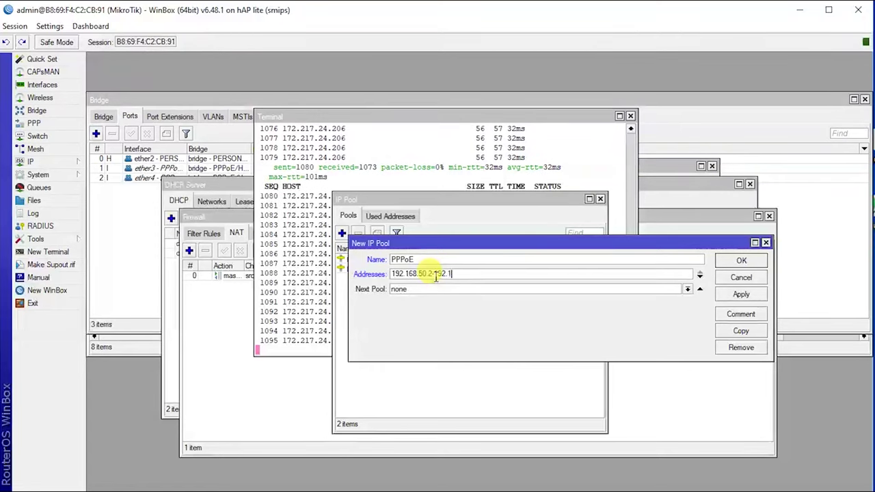
text(68.50.254)
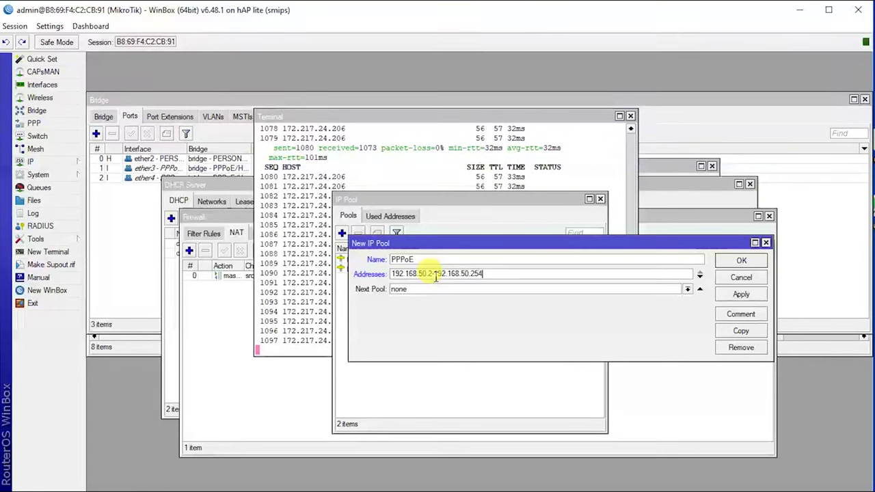
drag(440, 244, 444, 236)
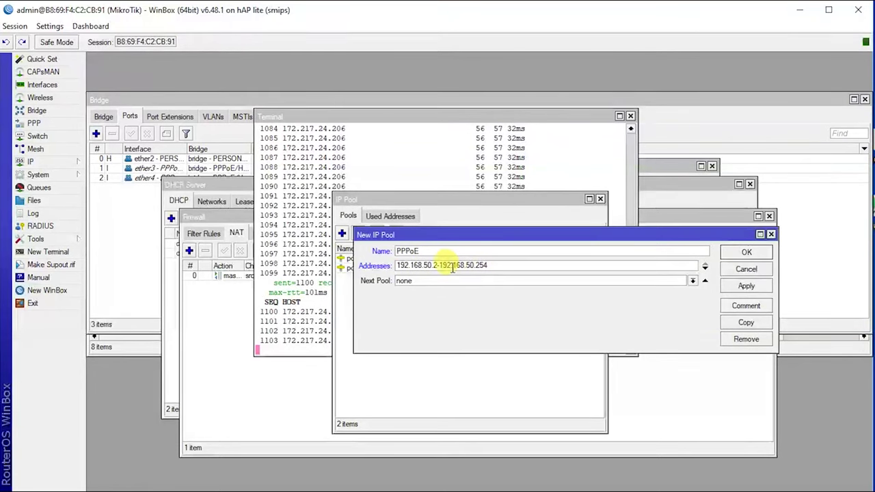
drag(477, 265, 488, 265)
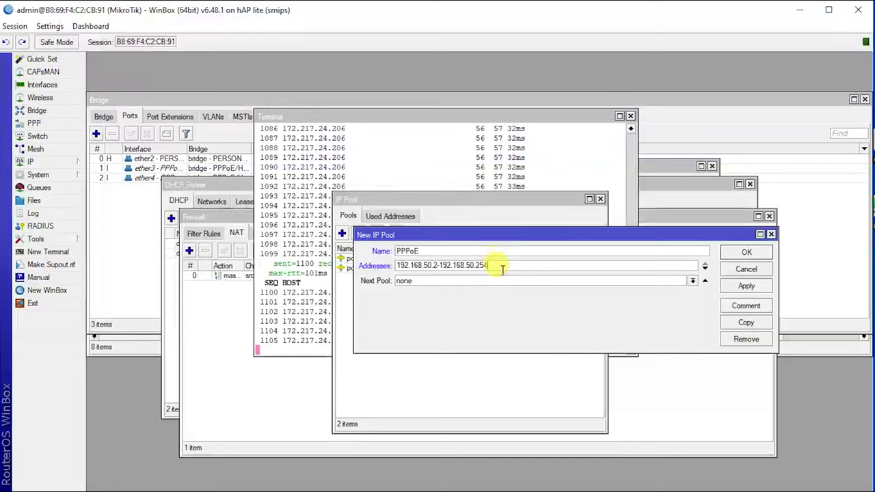
click(509, 267)
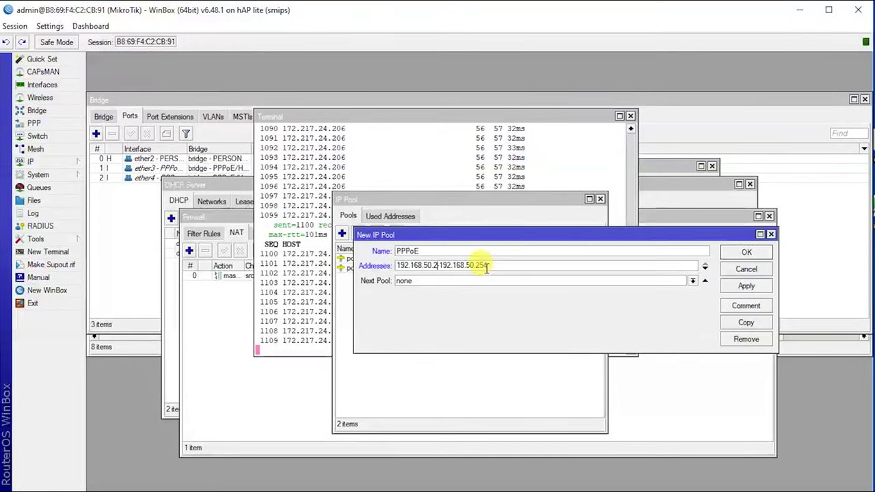
text(-)
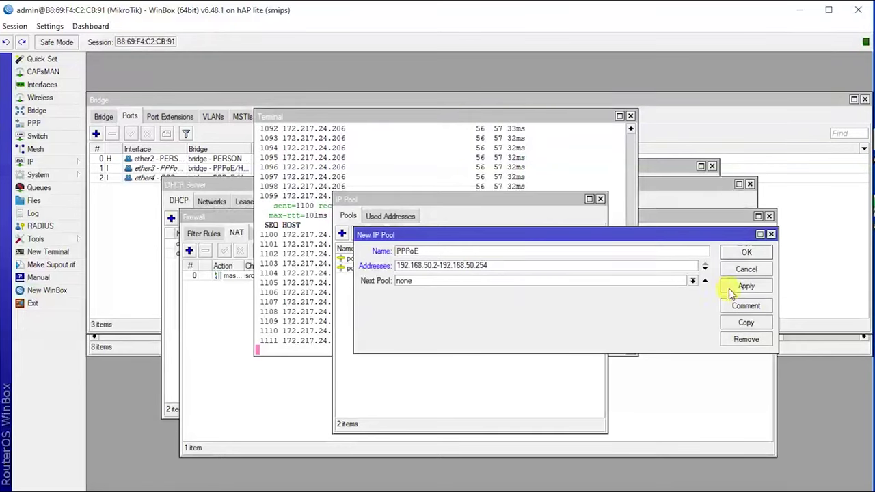
click(729, 288)
click(734, 252)
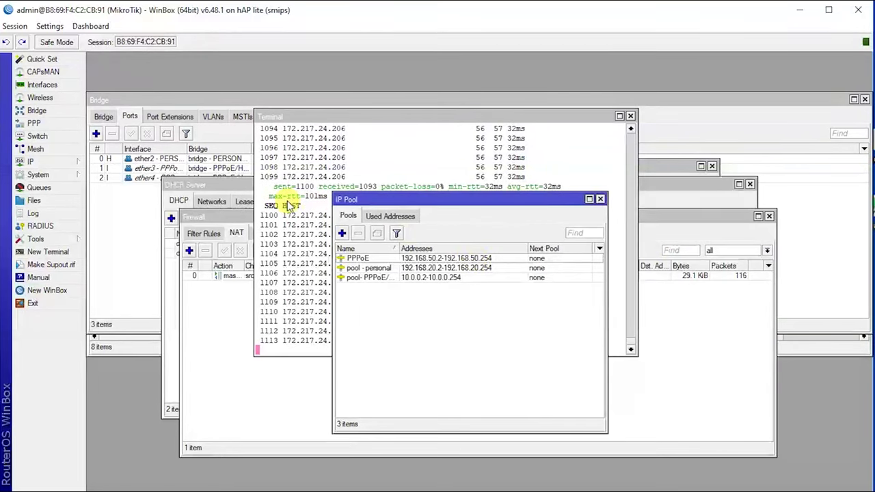
Step: Add a PPPoE server named PPPoE bound to bridge - PPPoE/HOTSPOT
click(54, 122)
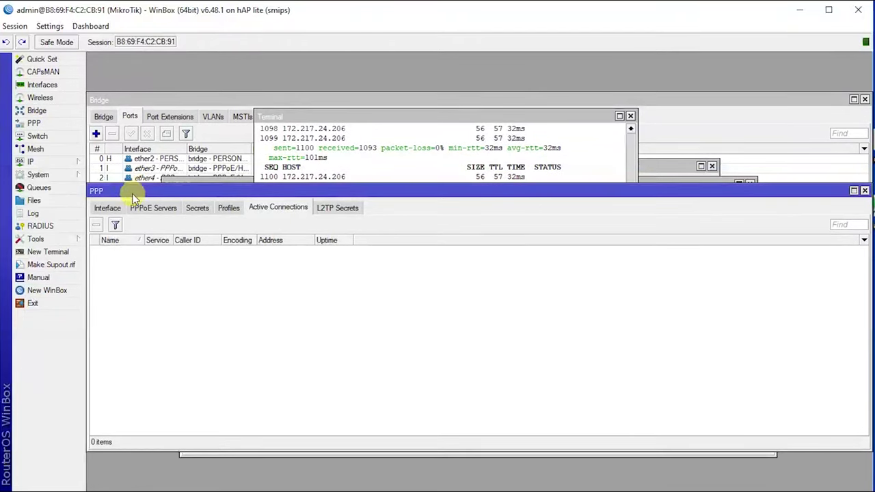
click(107, 209)
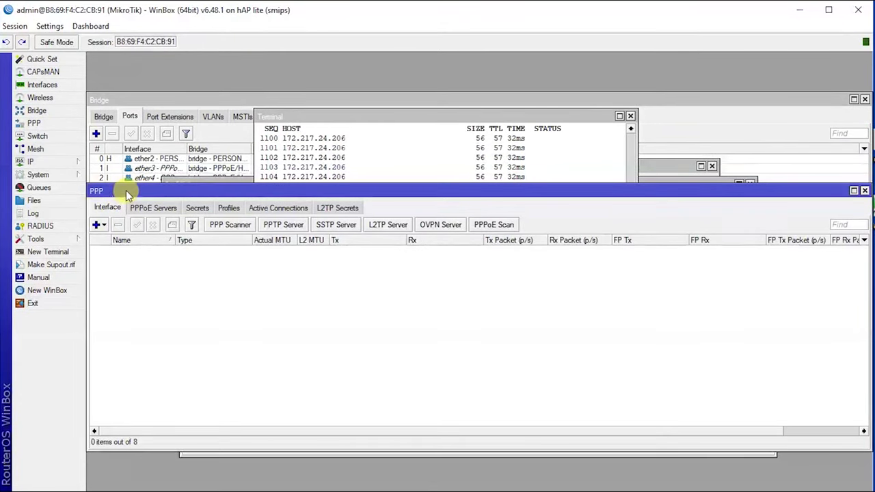
click(153, 208)
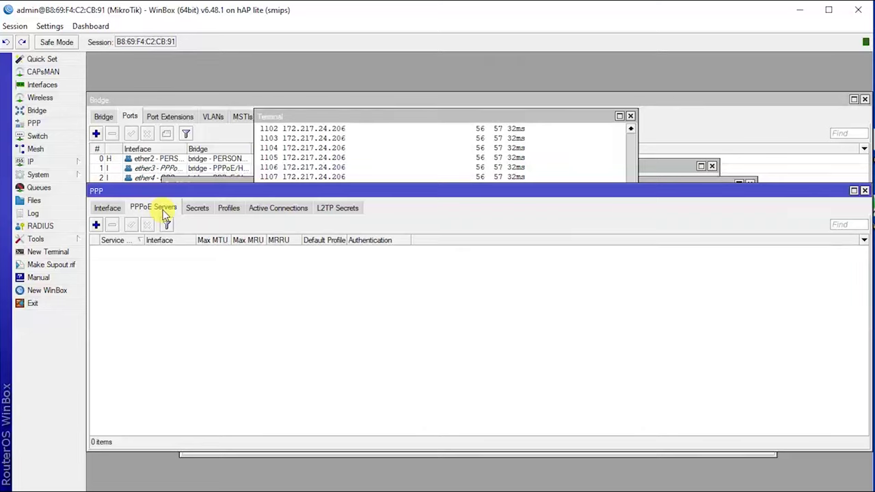
click(96, 224)
text(PPPoE)
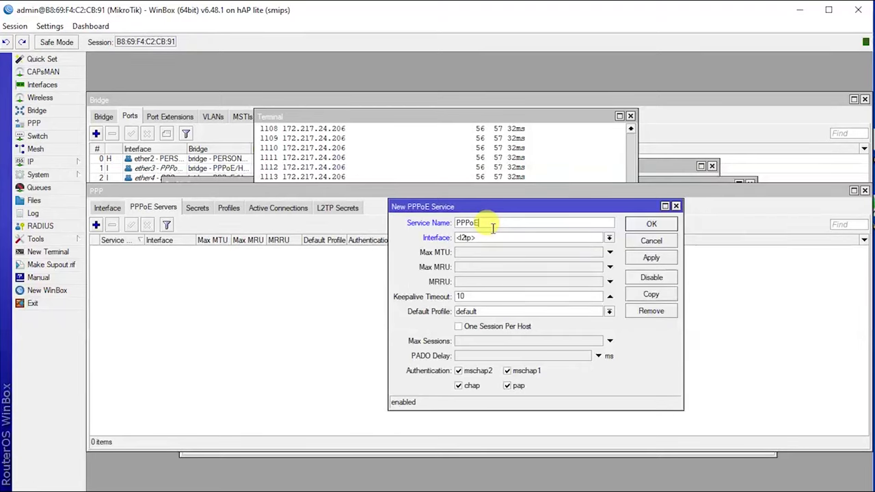
click(486, 237)
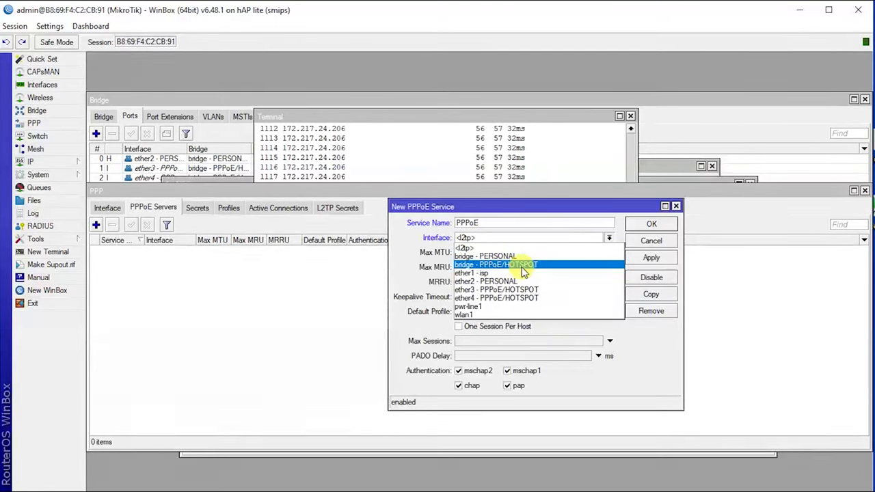
click(527, 269)
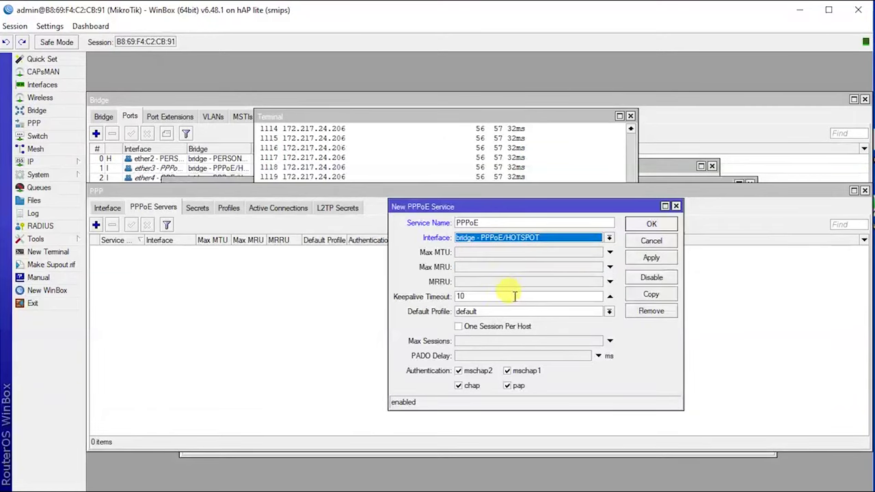
Step: Disable mschap2, chap and mschap1, enable One Session Per Host, and save the server
click(465, 372)
click(462, 385)
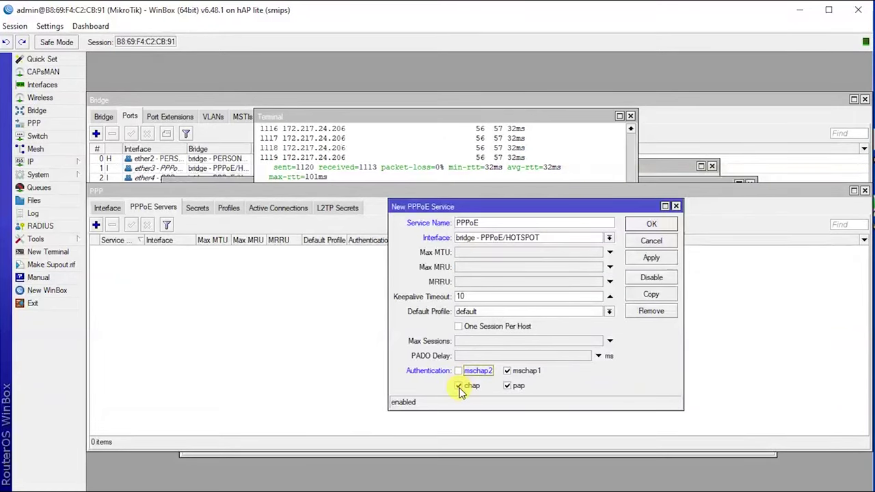
click(506, 371)
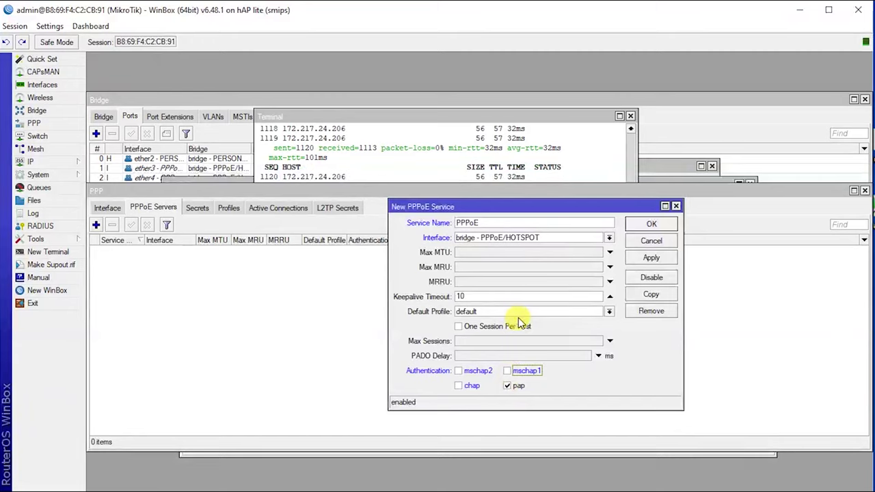
click(459, 329)
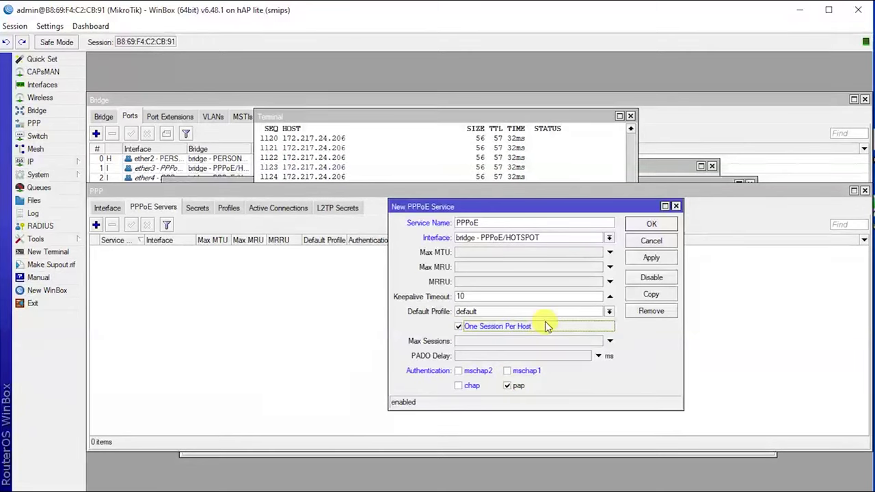
click(651, 259)
click(651, 223)
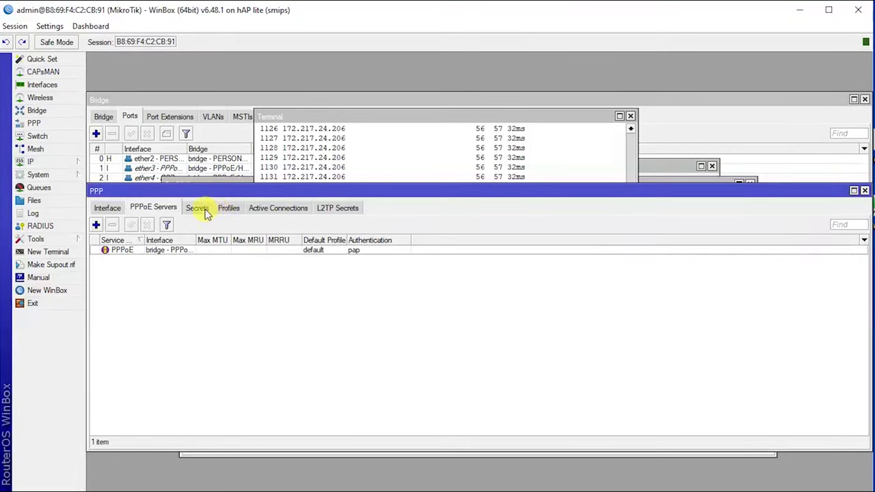
Step: Start a new PPP profile named 5MBPS with local address 192.168.50.1
click(230, 209)
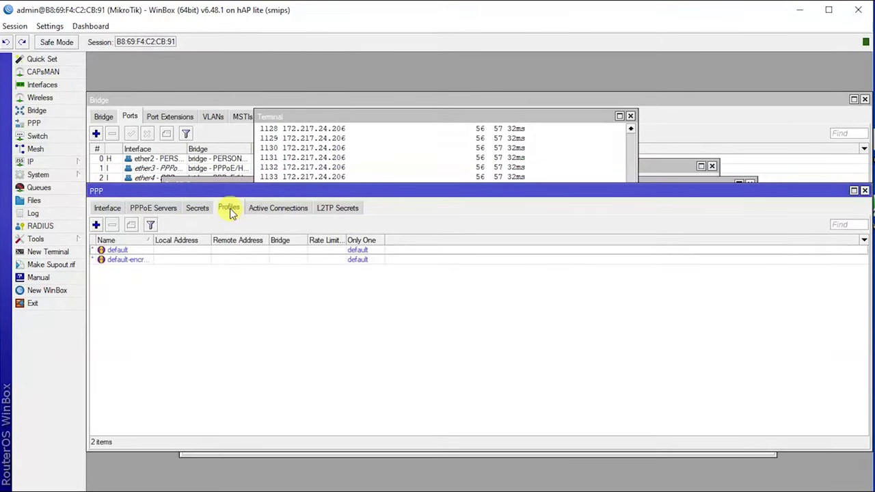
click(96, 227)
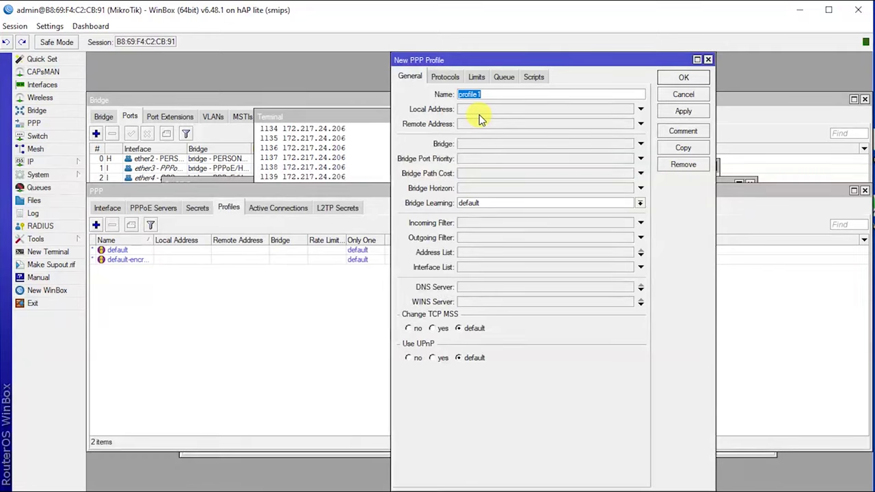
text(5Mb)
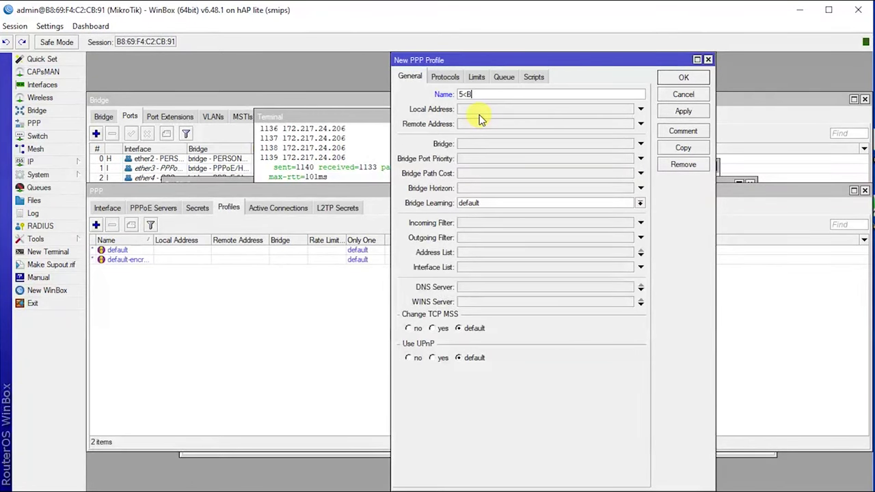
key(BackSpace)
key(BackSpace)
text(MBPS)
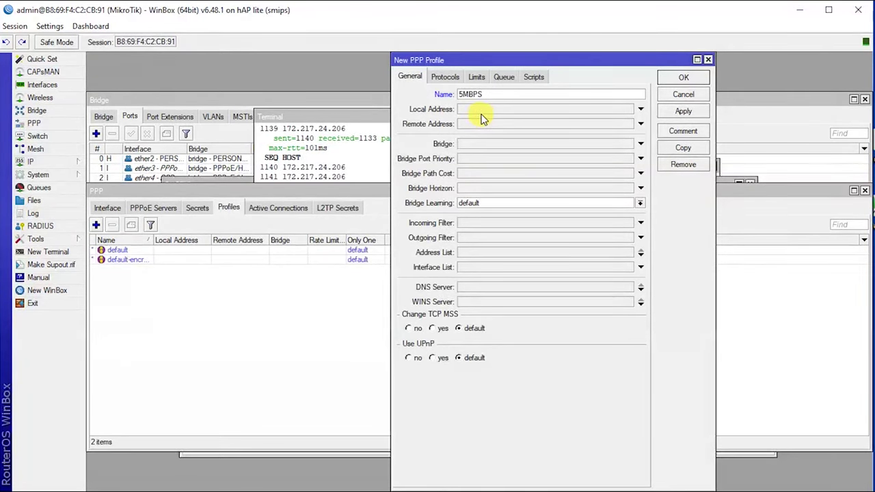
click(472, 110)
text(1)
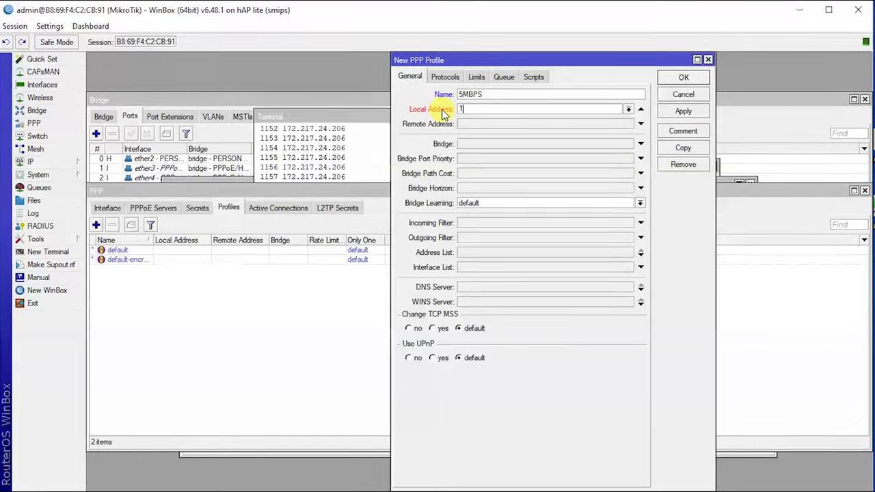
text(92.168.50.1)
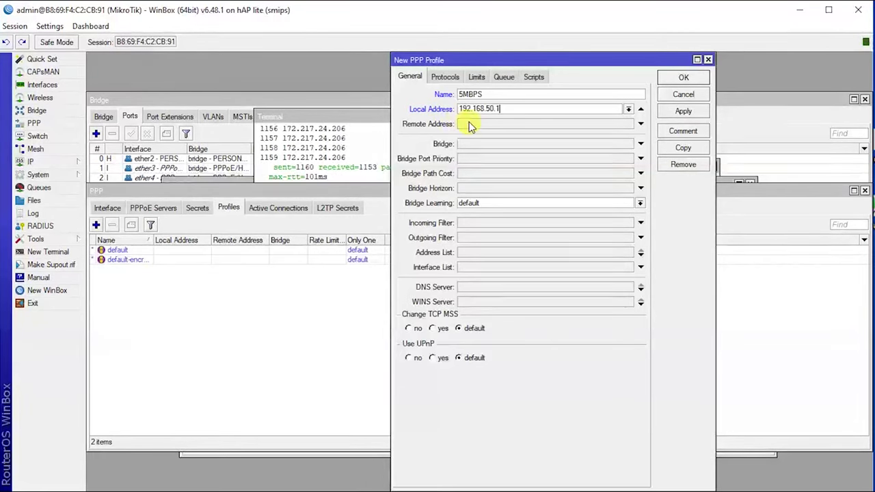
Step: Set remote address to the PPPoE pool and DNS servers 192.168.50.1 and 8.8.8.8
click(486, 123)
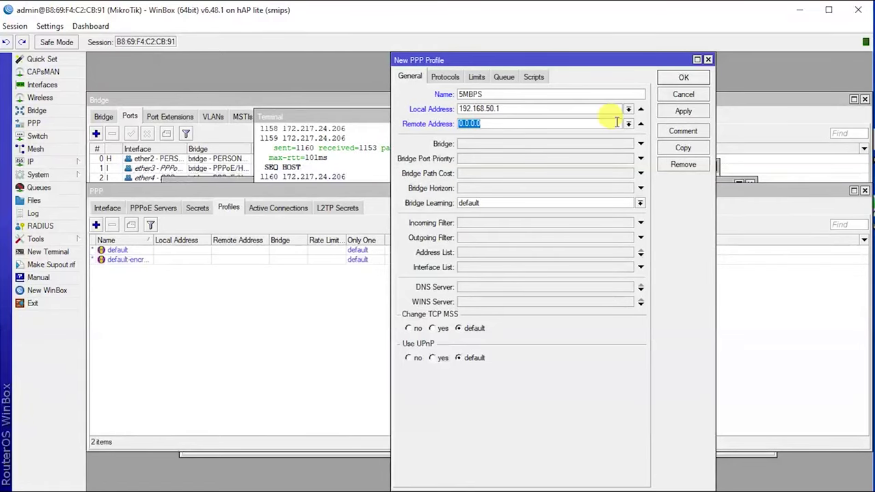
click(628, 124)
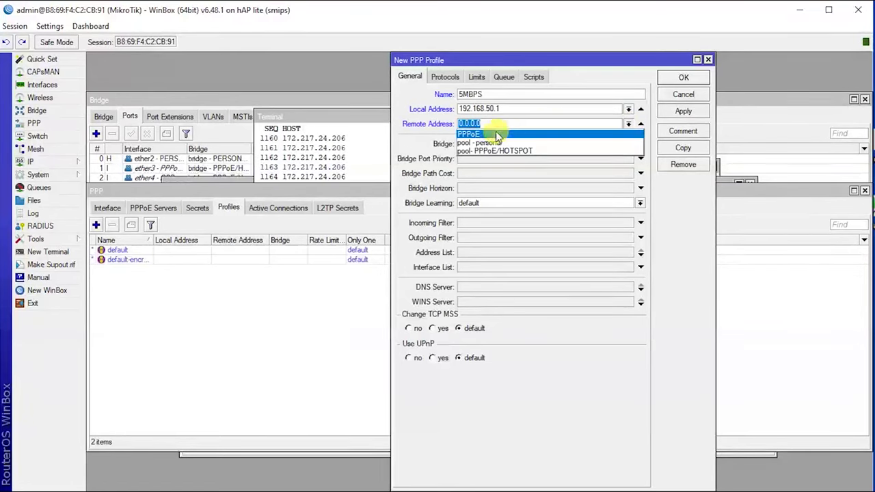
click(469, 133)
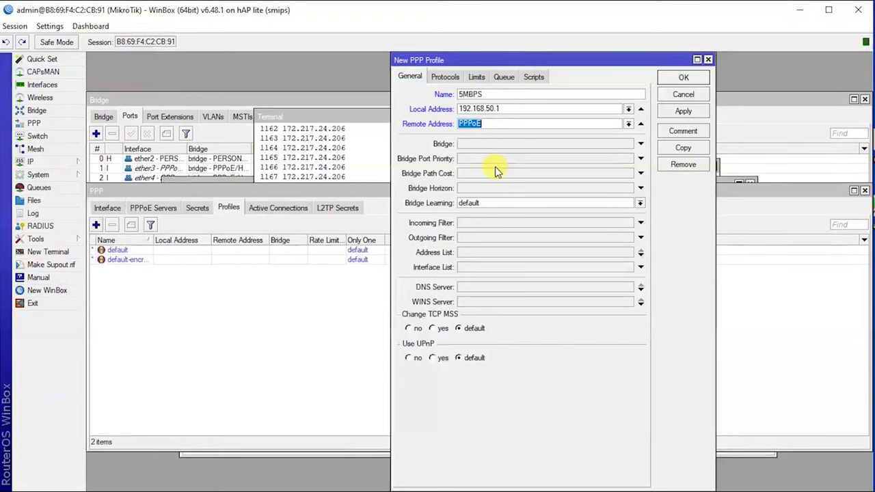
click(501, 287)
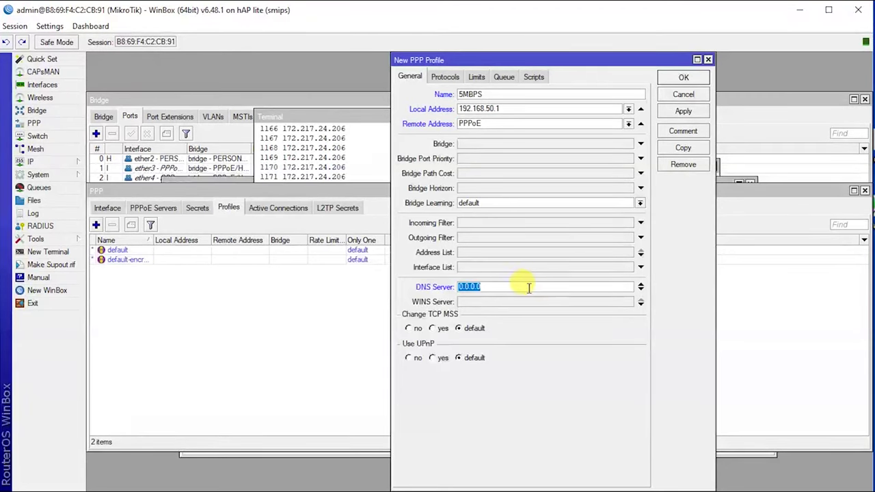
text(192.168.50.1)
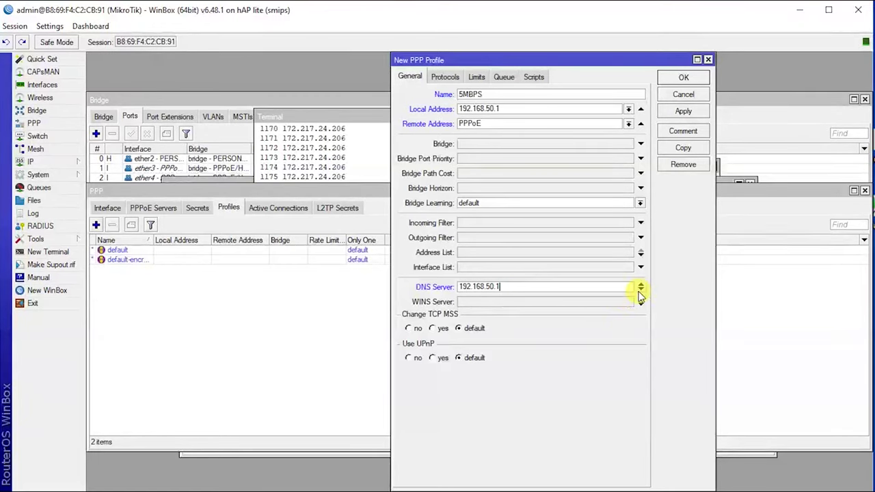
click(640, 290)
text(8.8.8.8)
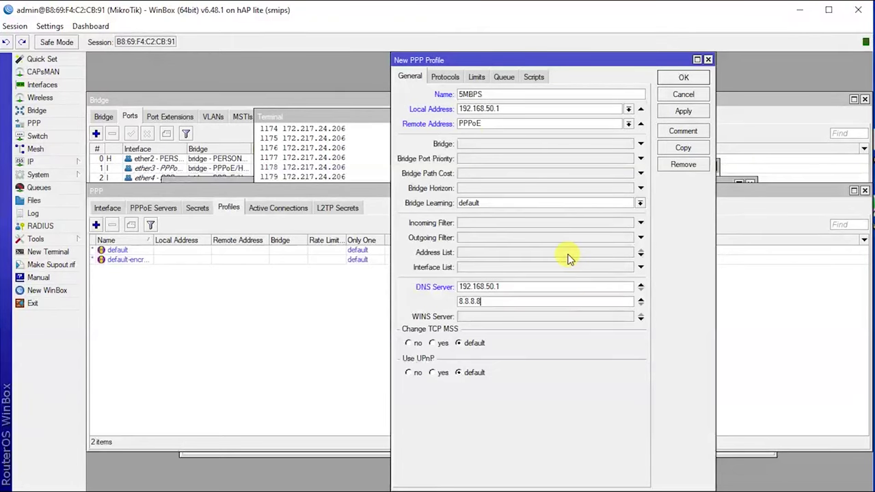
Step: Give the 5MBPS profile a 5M/5M rate limit and save it
click(478, 78)
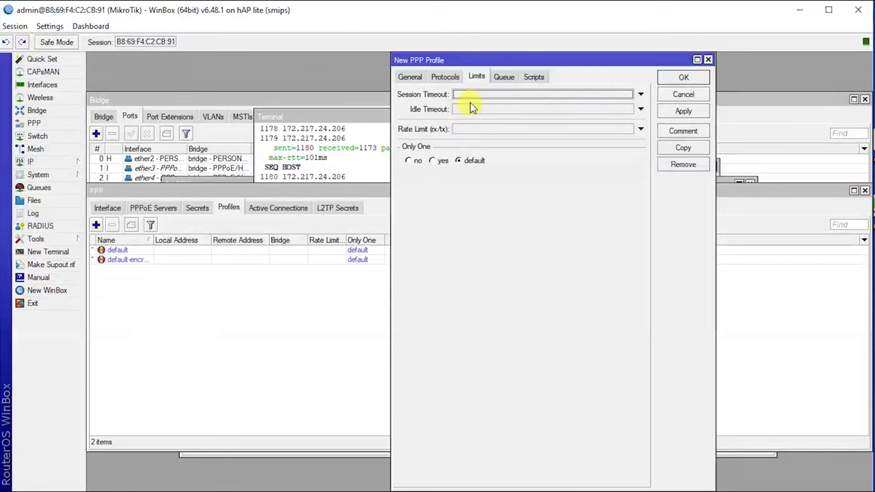
click(468, 129)
text(5)
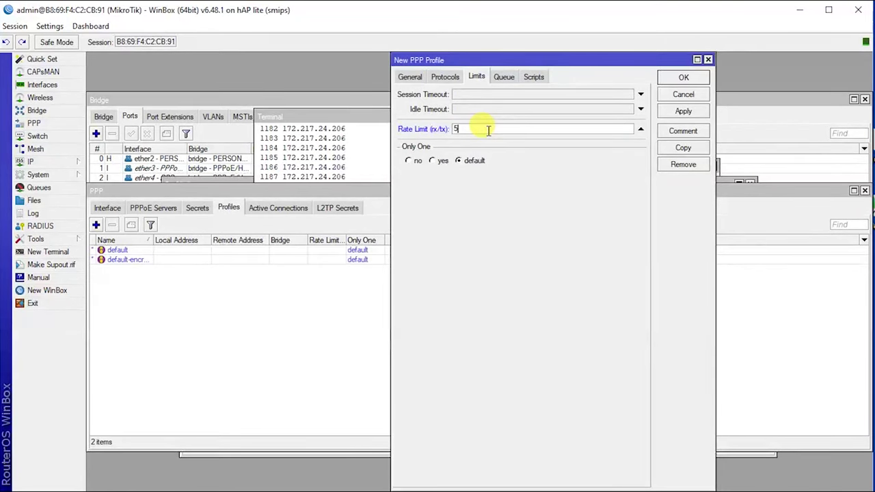
text(M/5M)
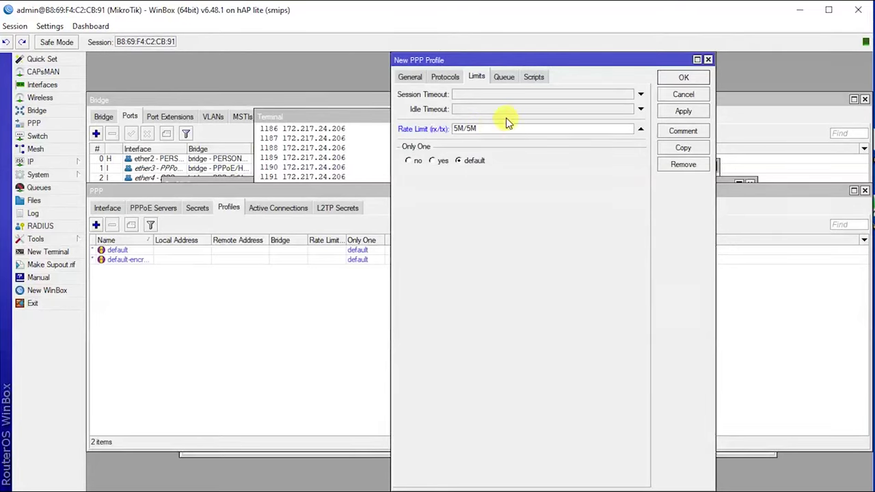
click(686, 112)
click(683, 77)
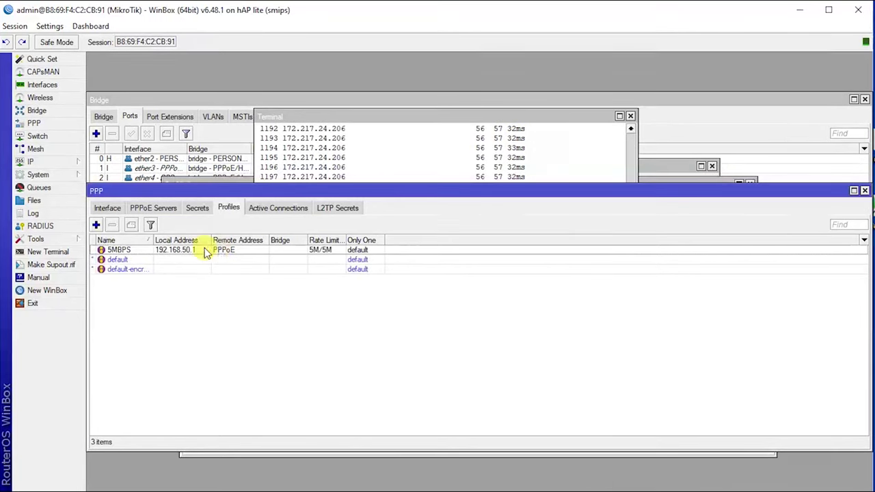
click(150, 252)
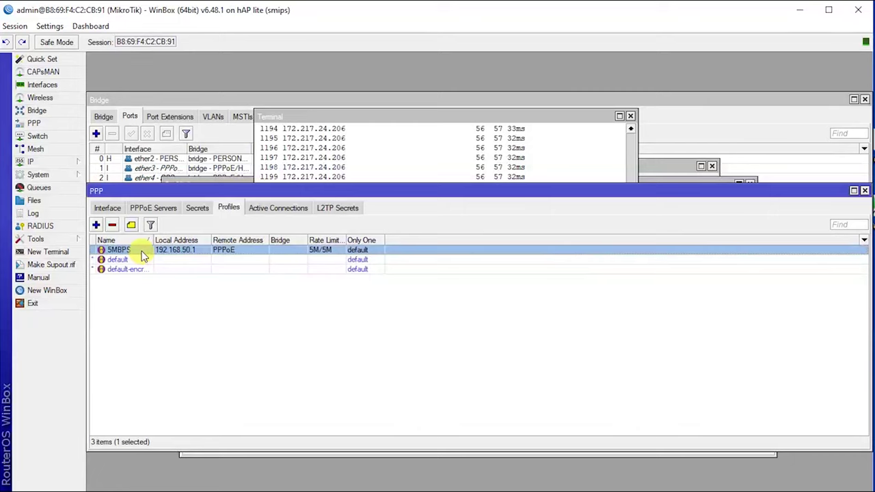
Step: Copy the 5MBPS profile and rename the copy to 10MBPS
double_click(142, 250)
click(692, 150)
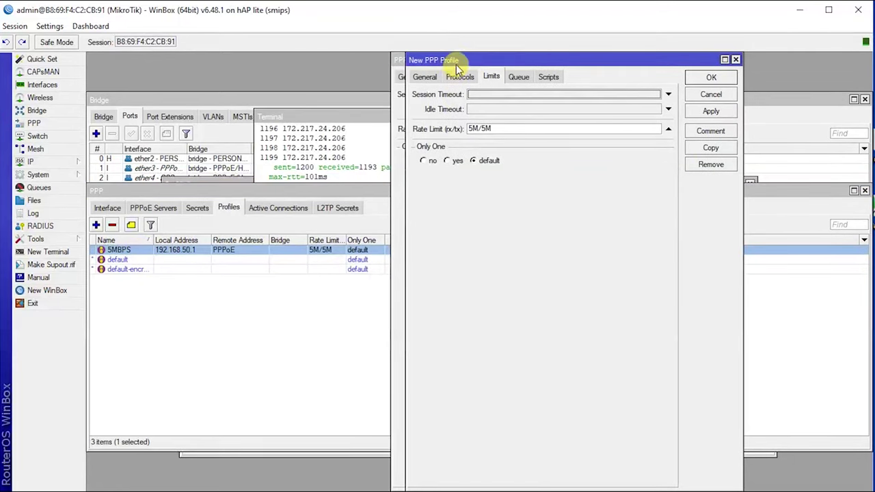
drag(438, 61, 501, 86)
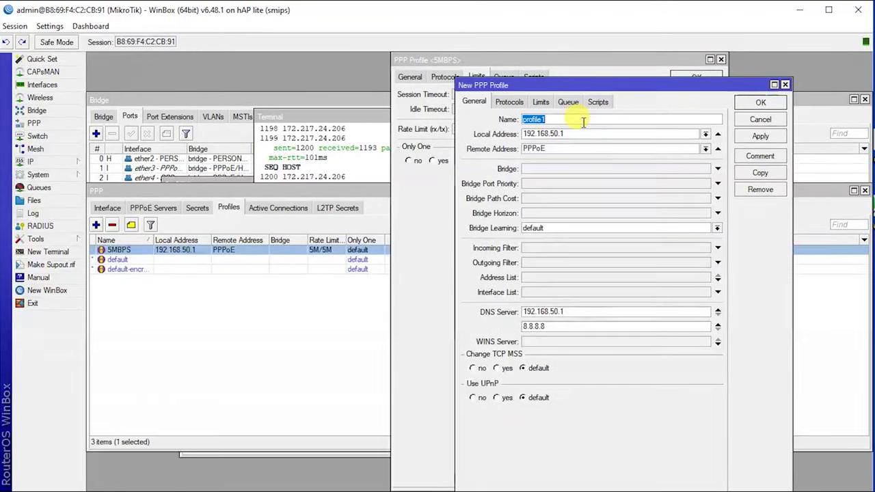
text(10)
text(MB{S)
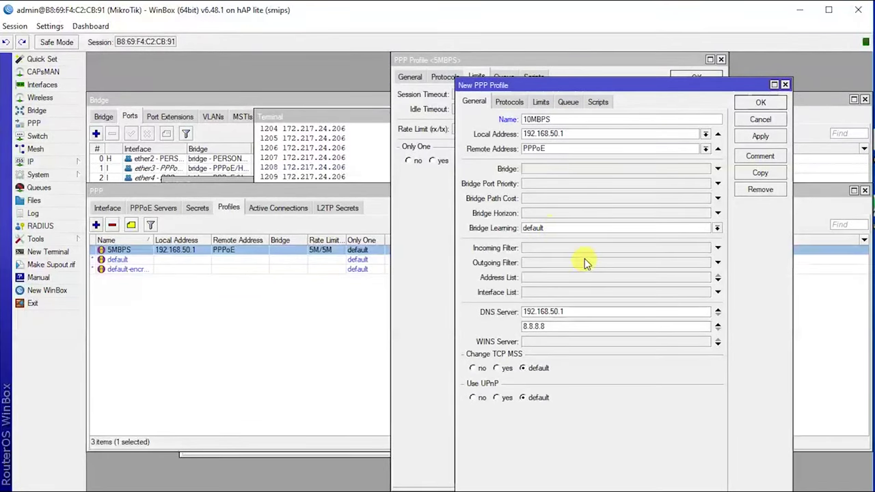
Step: Set the 10MBPS profile's rate limit to 10M/10M and save it
click(543, 103)
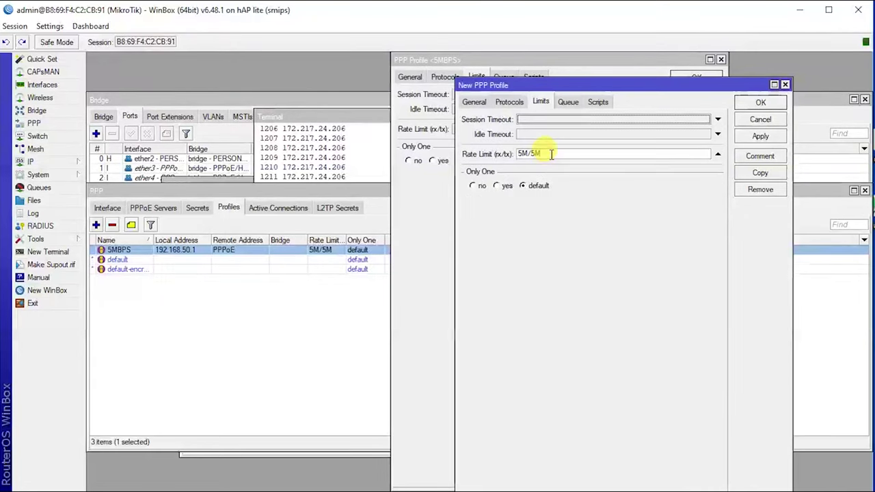
click(521, 155)
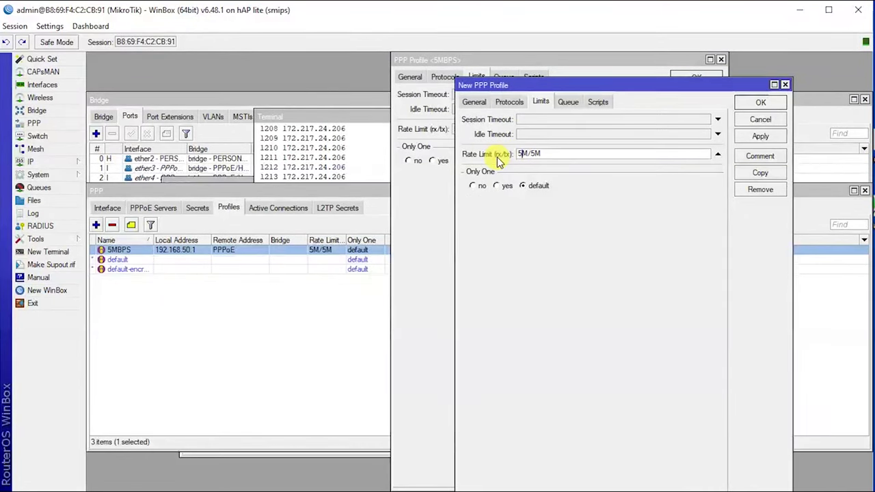
text(10)
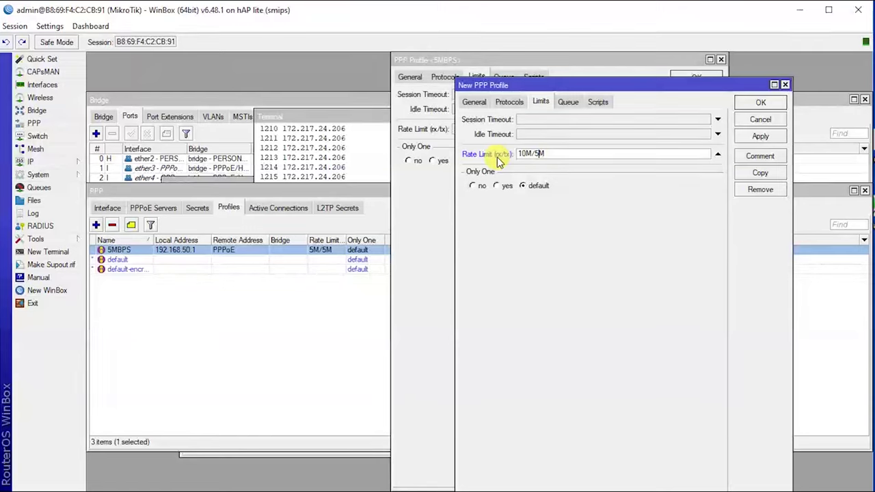
key(BackSpace)
text(10)
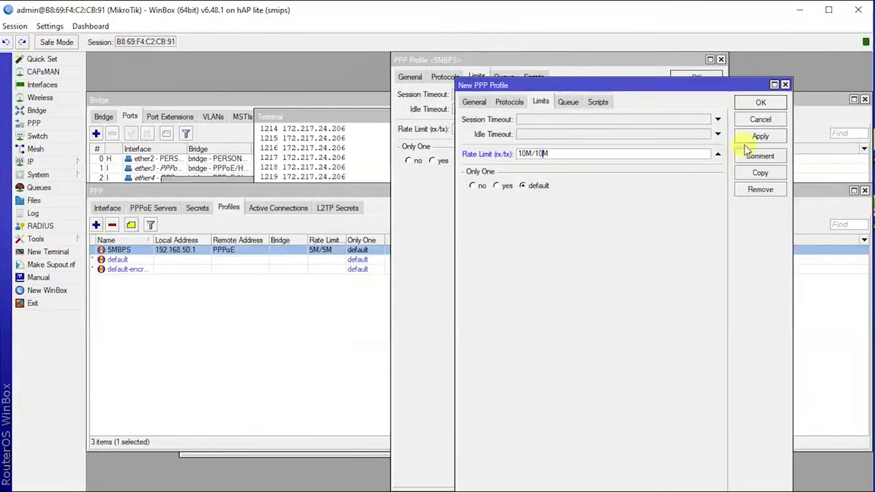
click(759, 137)
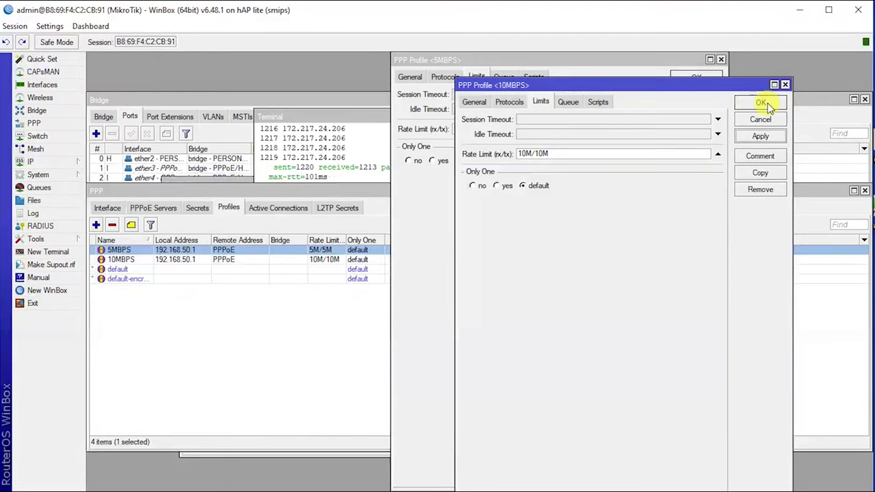
click(761, 103)
click(704, 77)
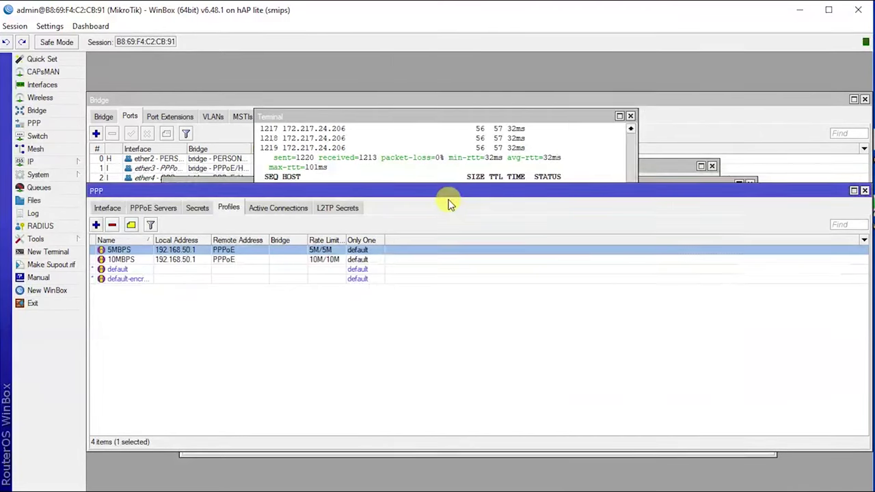
click(129, 257)
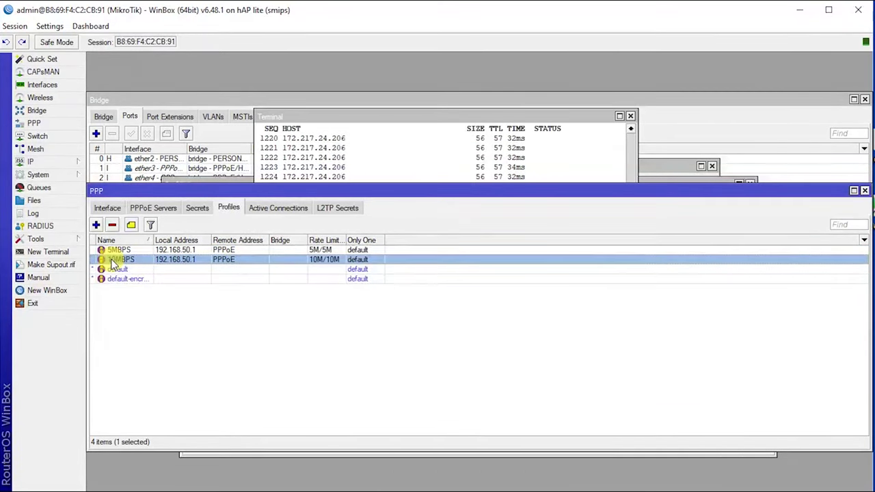
Step: Copy the 10MBPS profile and rename the copy to 15MBPS
double_click(112, 263)
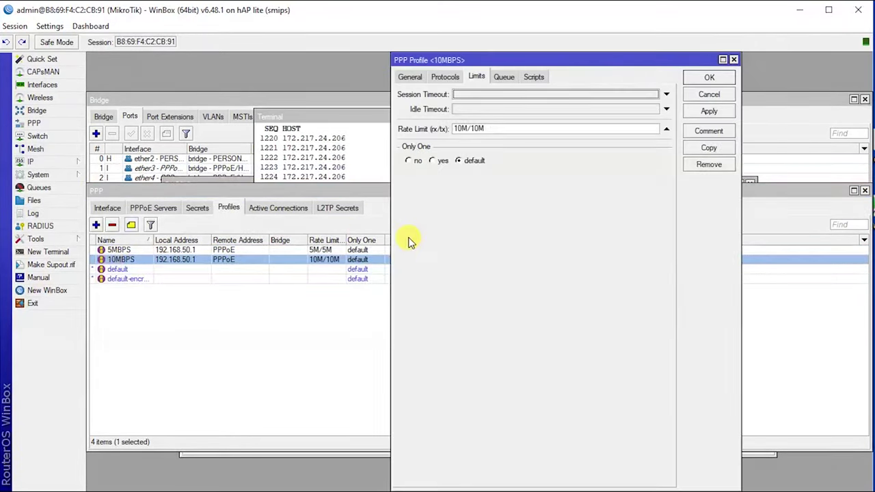
click(716, 149)
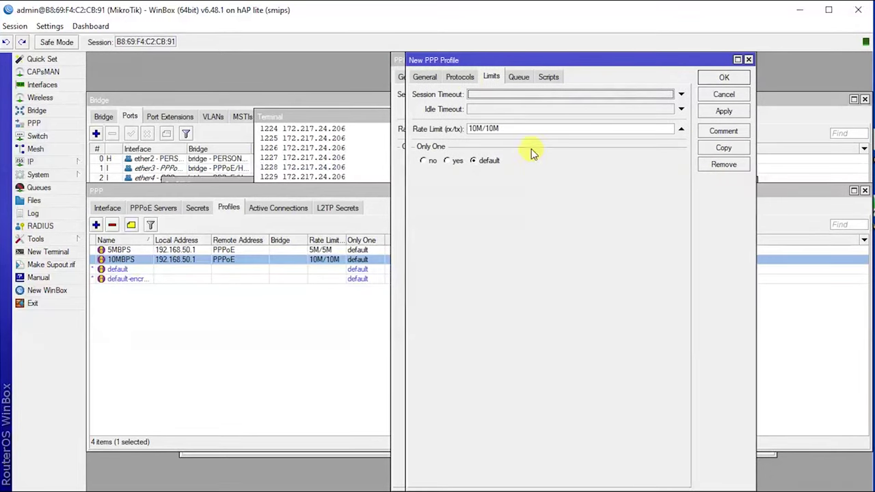
drag(450, 59, 505, 84)
click(464, 102)
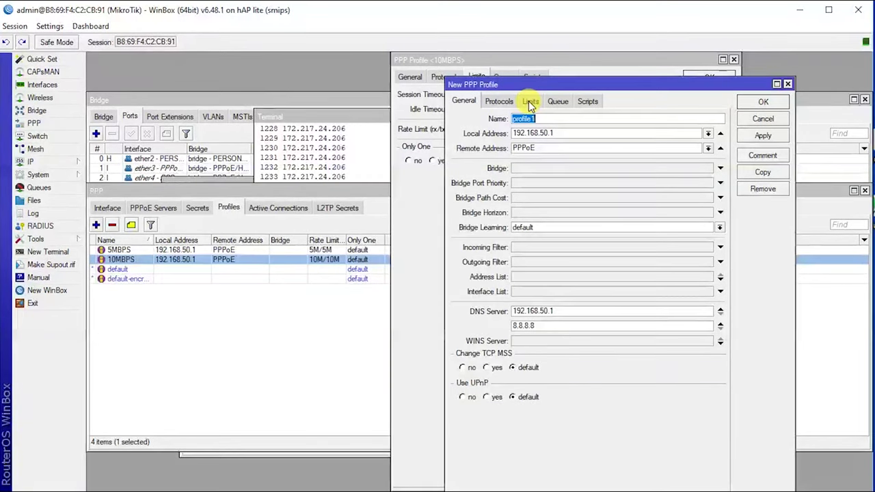
text(15MBPS)
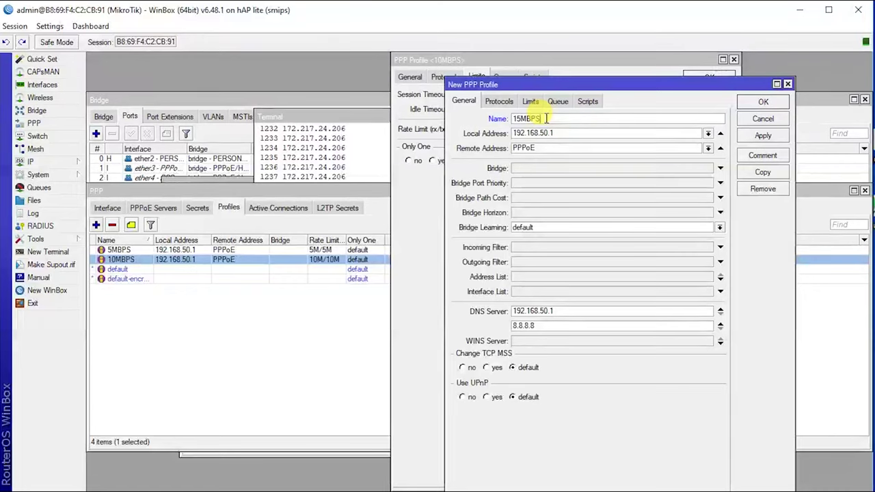
Step: Set the 15MBPS profile's rate limit to 15M/15M and save it
click(528, 104)
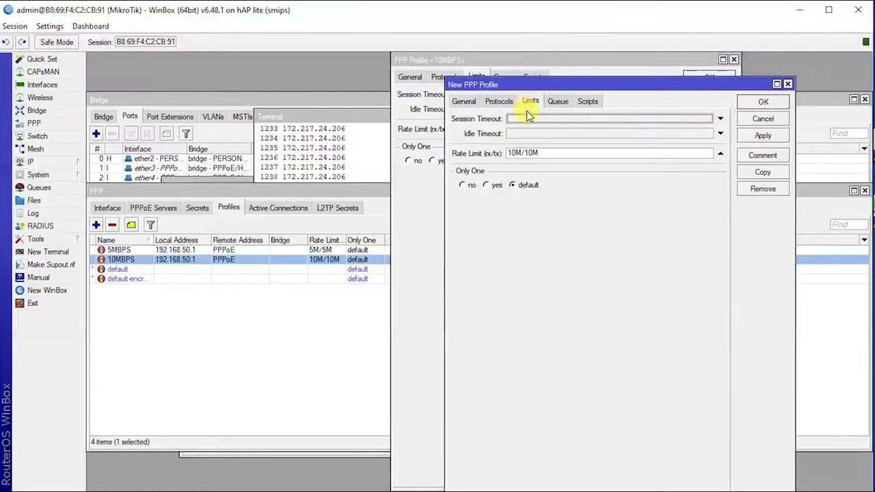
click(514, 153)
key(BackSpace)
text(5)
click(533, 154)
key(BackSpace)
text(5)
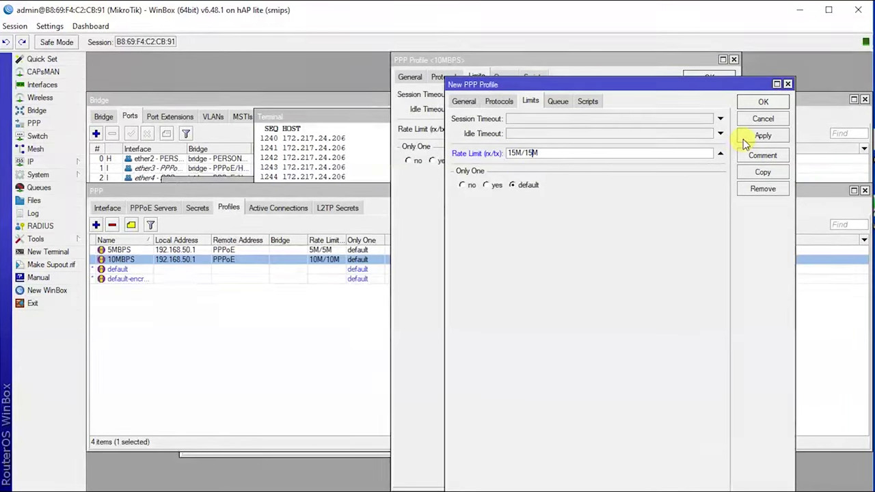
click(746, 140)
click(763, 102)
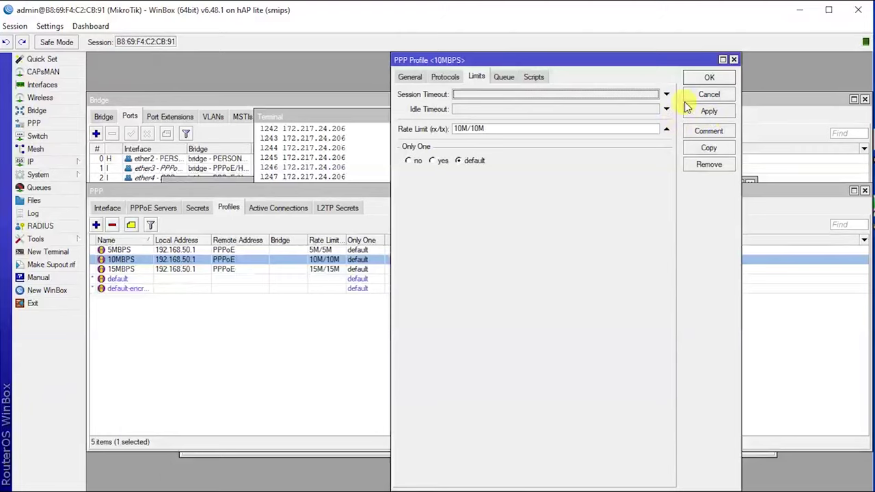
click(709, 77)
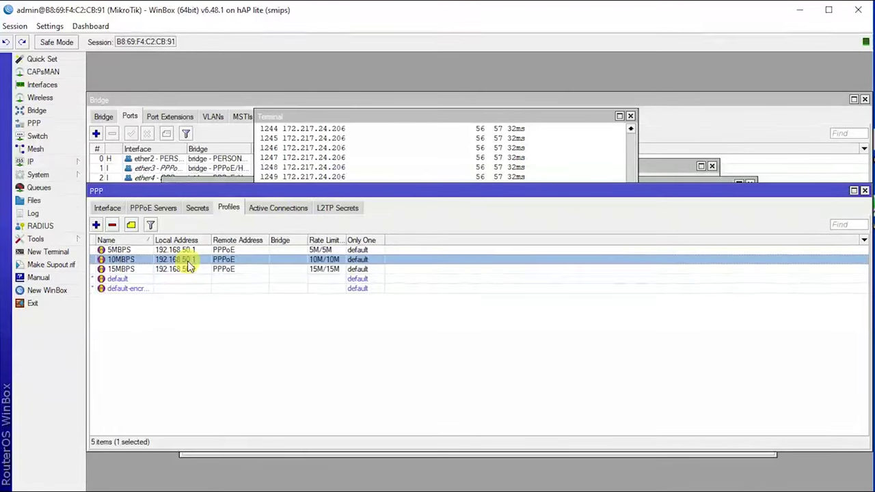
Step: Review the 5MBPS, 10MBPS and 15MBPS rows in the PPP profile list
click(117, 249)
click(121, 259)
click(127, 269)
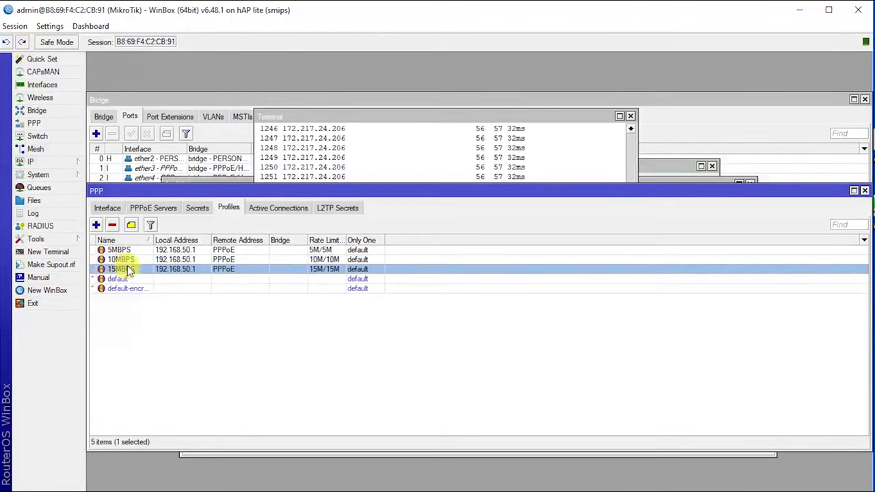
click(132, 250)
click(133, 261)
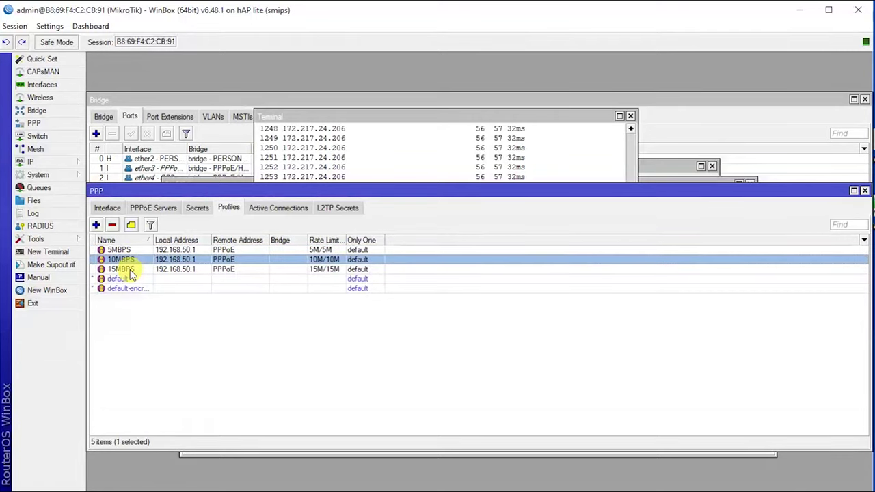
click(129, 269)
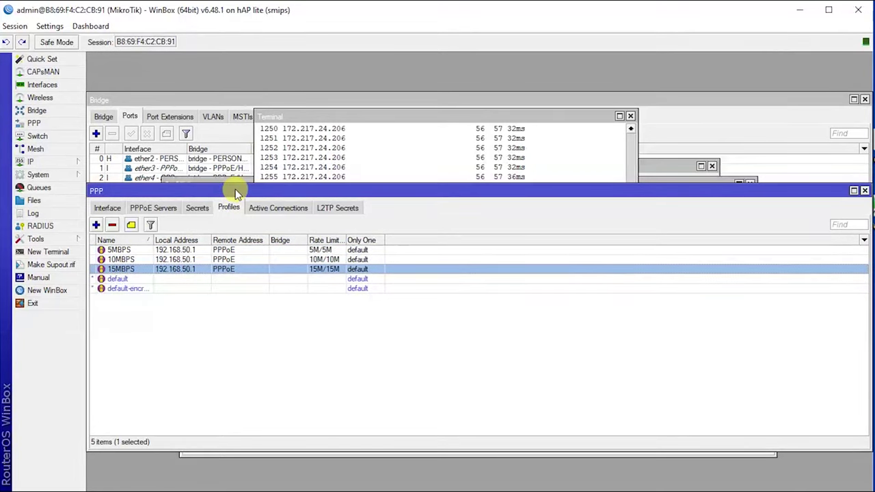
Step: Start a new PPP secret and enter its user name and password
click(202, 212)
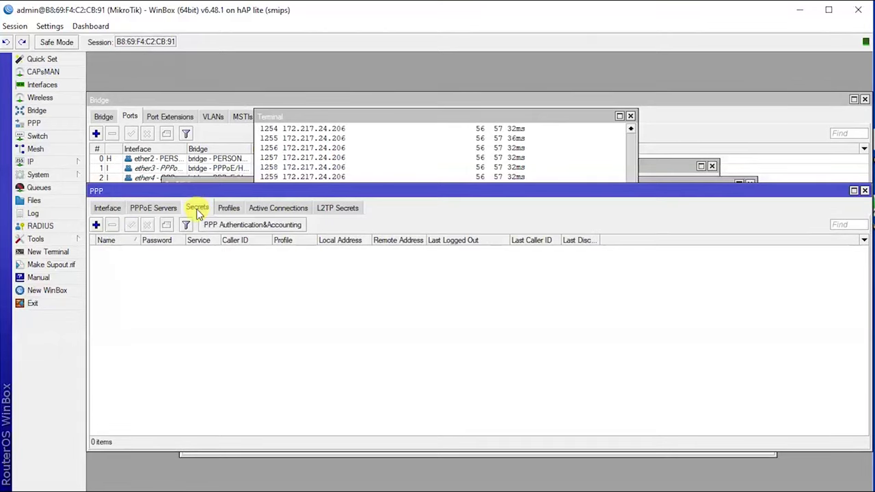
click(97, 225)
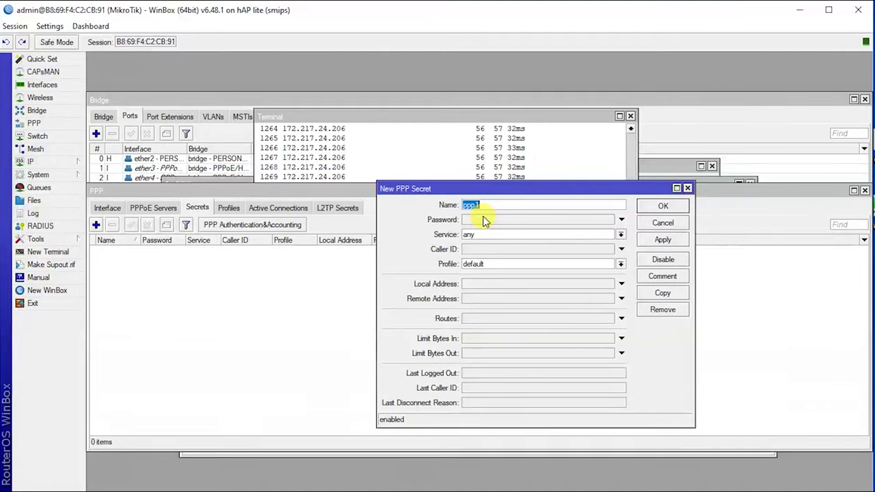
text(roland)
click(483, 220)
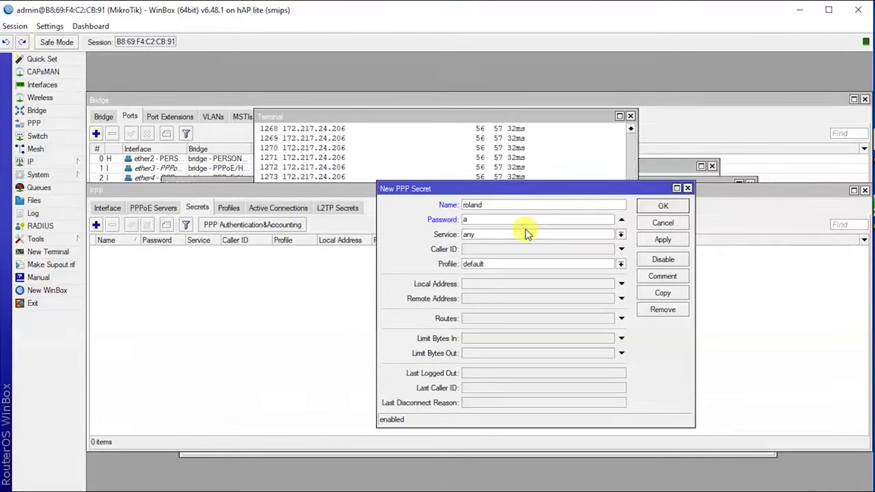
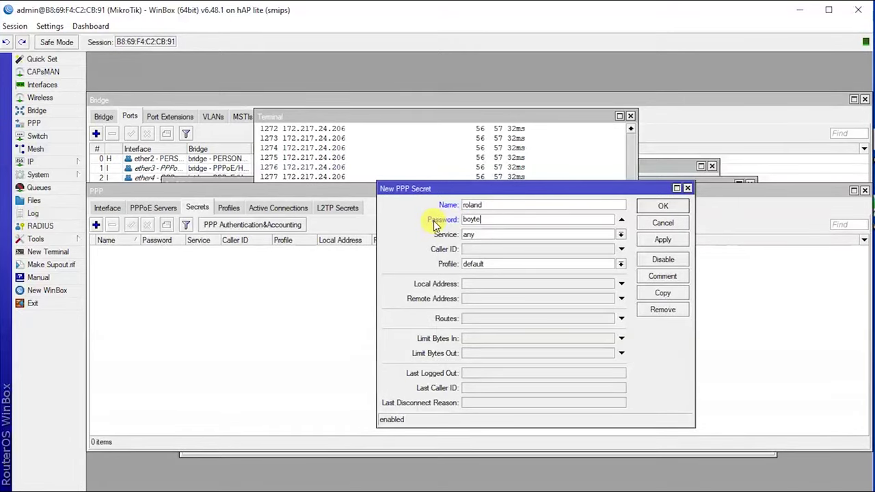
Step: Set the secret's service to pppoe and profile to 5MBPS, then save it
click(480, 235)
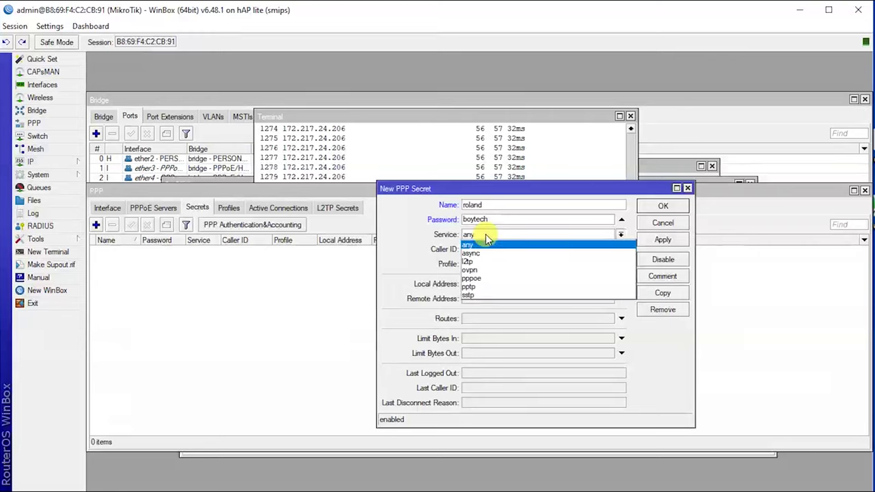
click(483, 279)
click(502, 264)
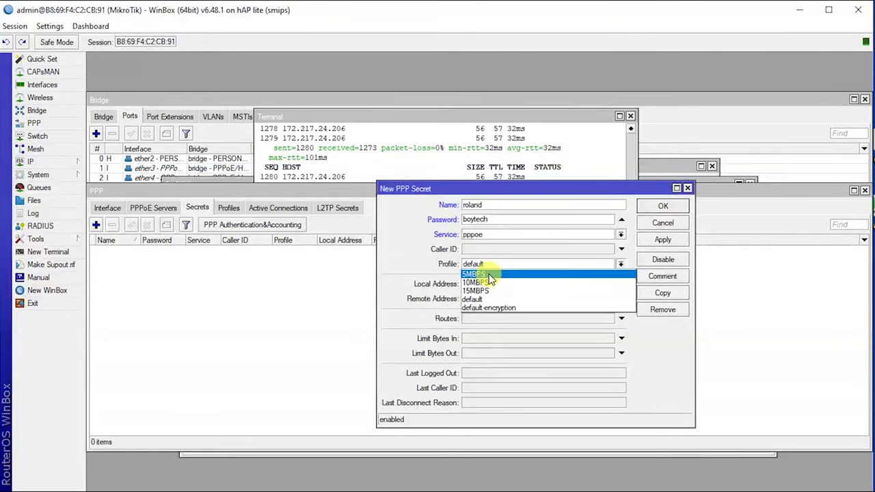
click(491, 274)
click(655, 241)
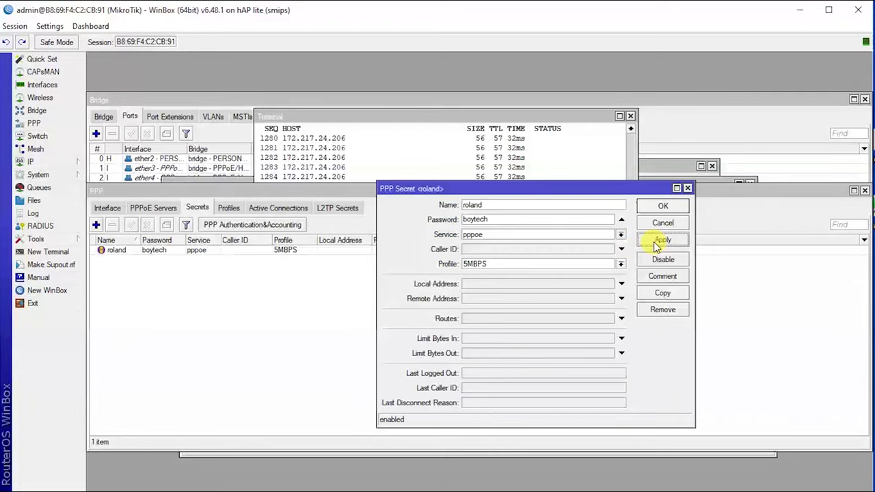
click(664, 205)
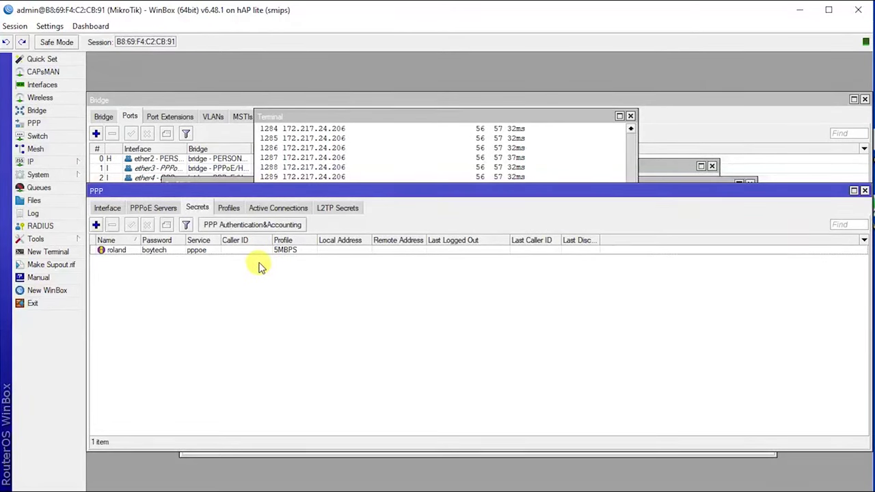
click(159, 252)
Step: Deselect the new secret row in the Secrets list
click(205, 275)
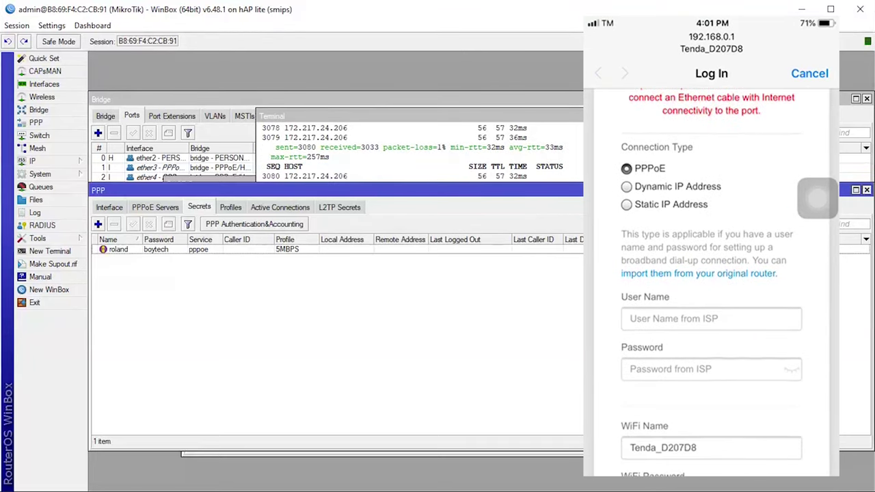
Step: Enter the PPPoE user name and password matching the MikroTik secret
click(710, 319)
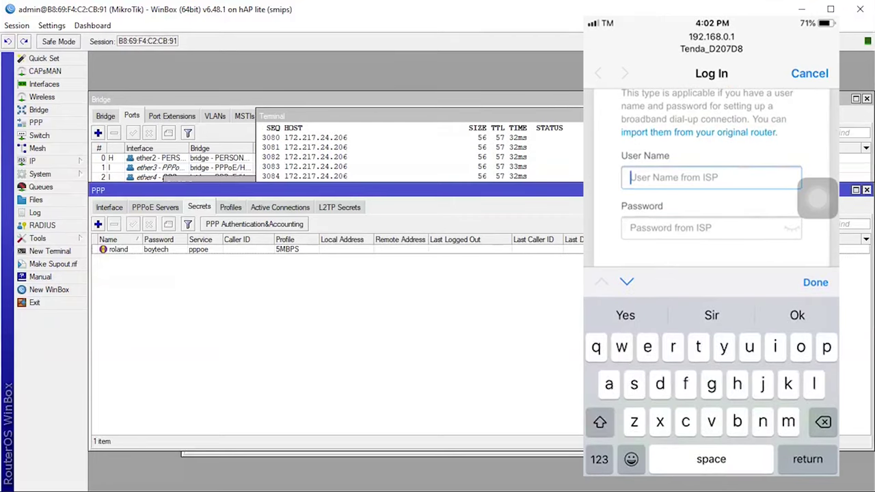
text(rolans)
key(BackSpace)
text(d)
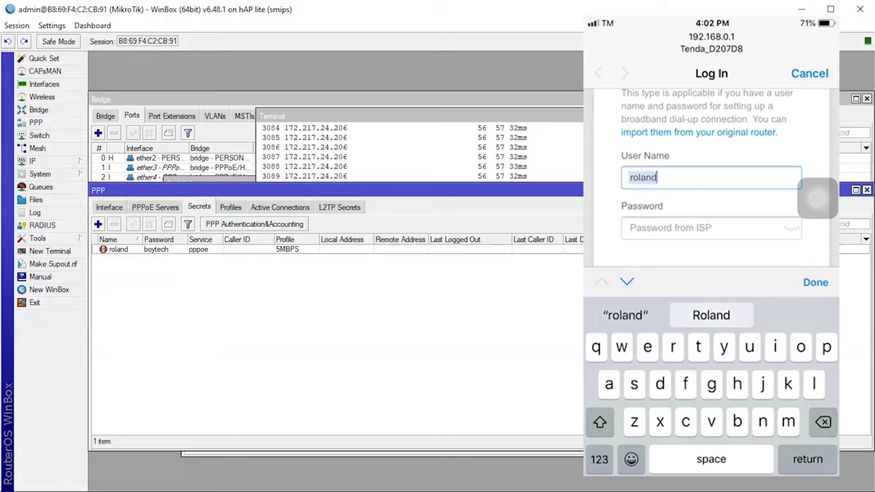
text(d)
key(BackSpace)
click(711, 227)
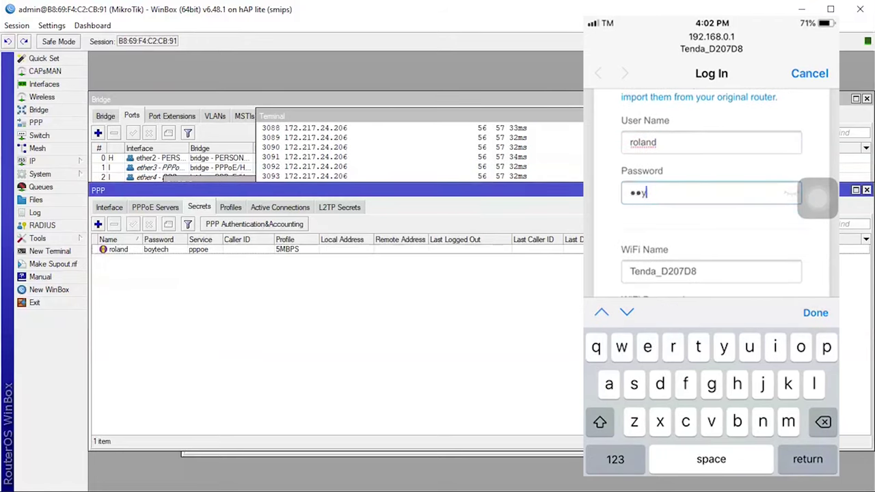
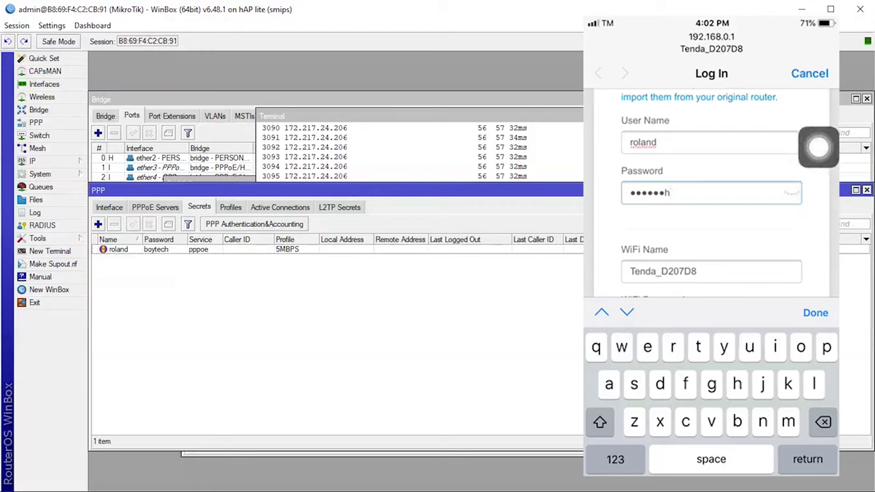
click(683, 246)
key(BackSpace)
key(BackSpace)
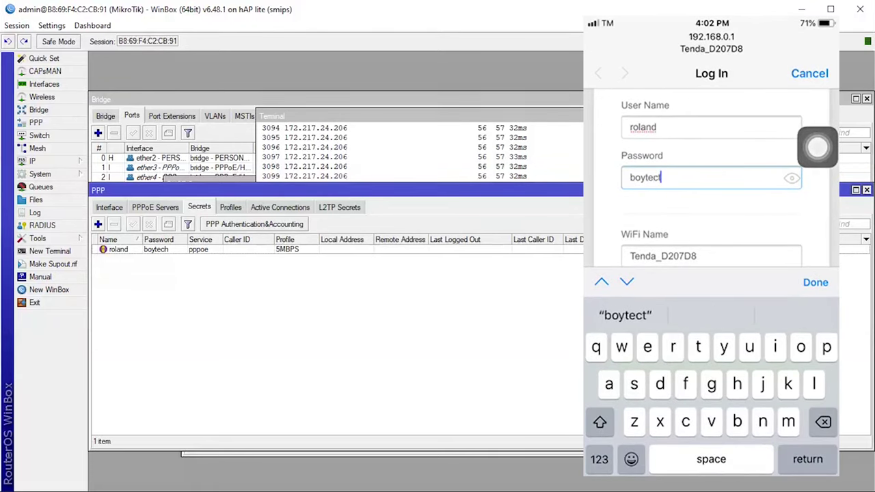
Step: Correct the password, replace the WiFi name with a new name, and save the settings
click(710, 256)
key(BackSpace)
key(BackSpace)
key(BackSpace)
key(BackSpace)
key(BackSpace)
key(BackSpace)
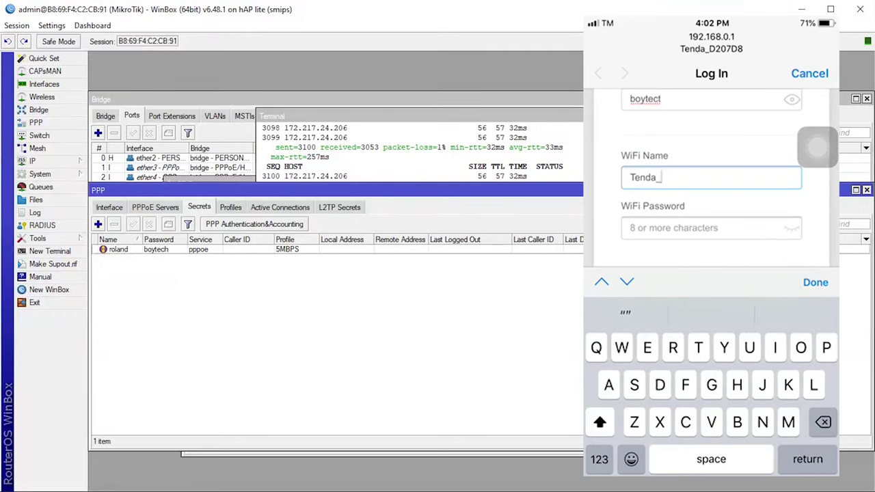
click(711, 98)
key(BackSpace)
text(h)
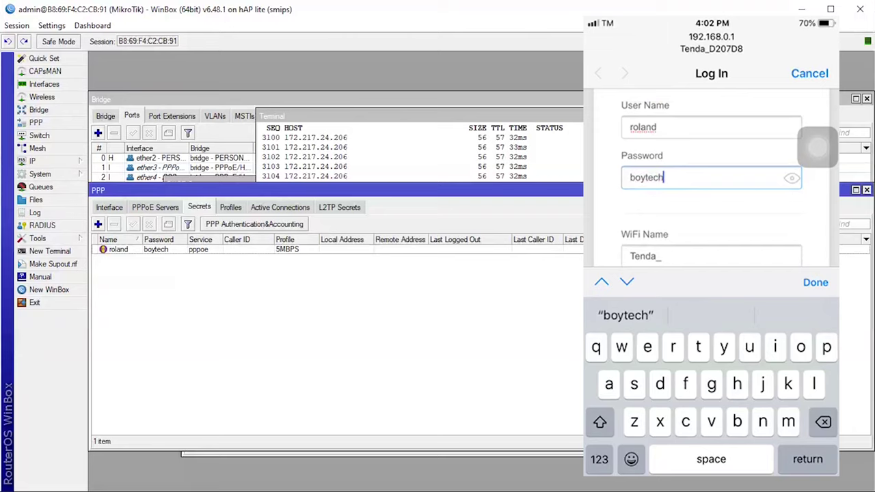
click(711, 255)
key(BackSpace)
key(BackSpace)
key(BackSpace)
key(BackSpace)
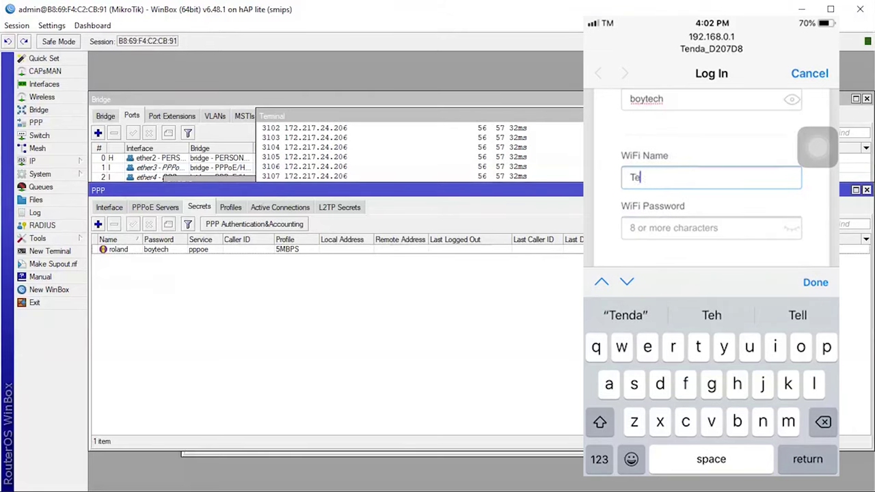
key(BackSpace)
key(BackSpace)
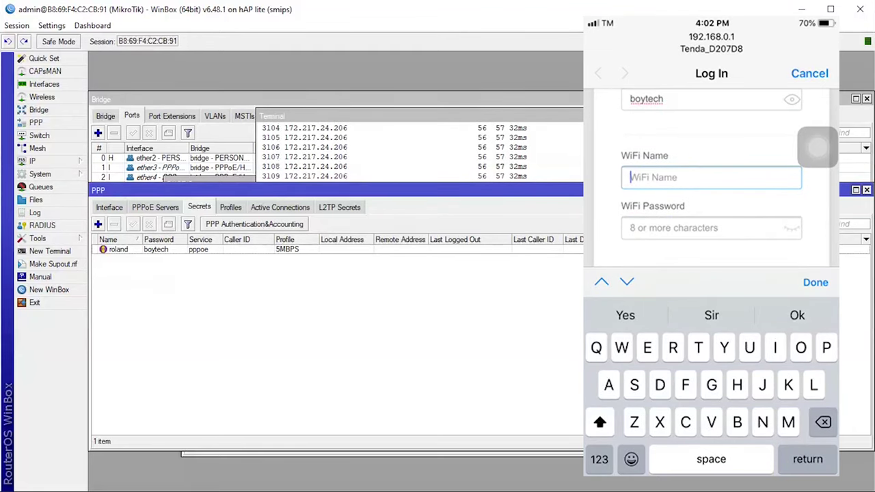
text(Rolad)
key(BackSpace)
text(nd widi)
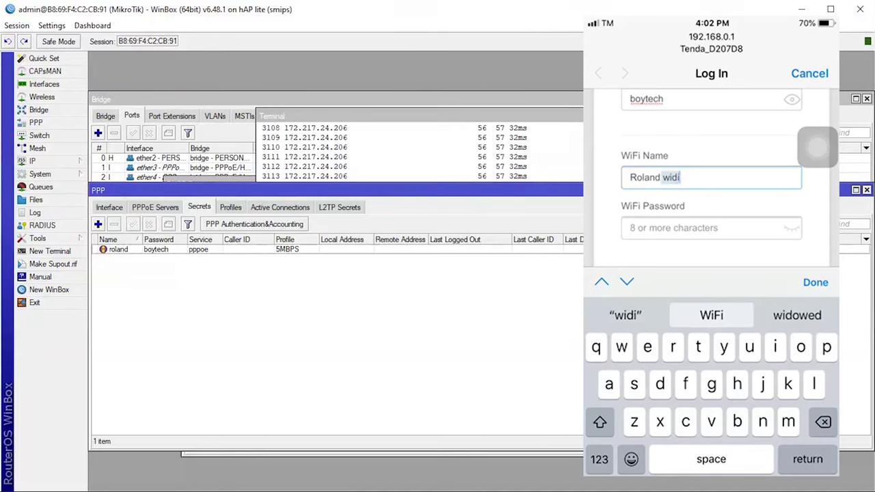
click(815, 282)
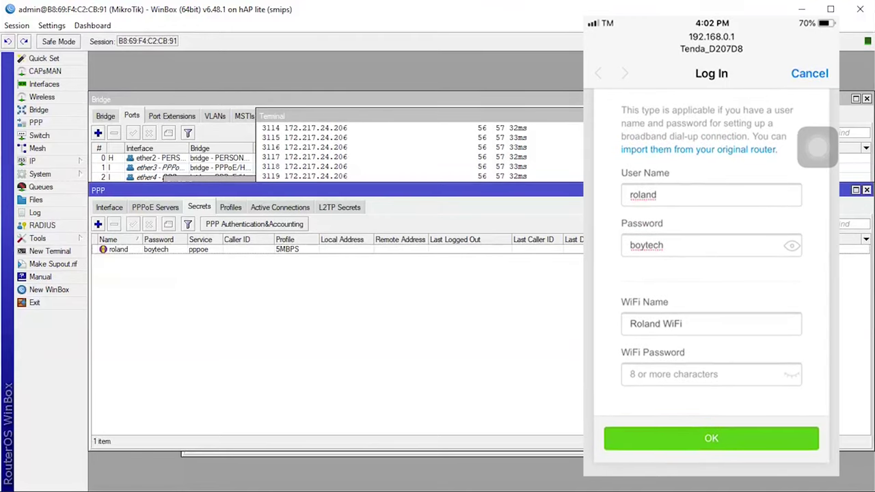
click(711, 438)
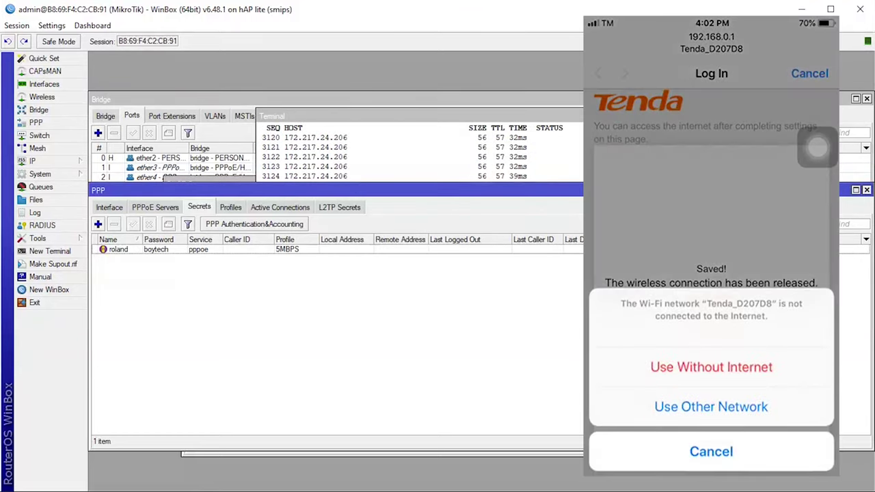
Step: Rejoin the phone to the renamed Tenda WiFi and stop the continuous ping in the WinBox terminal
click(711, 451)
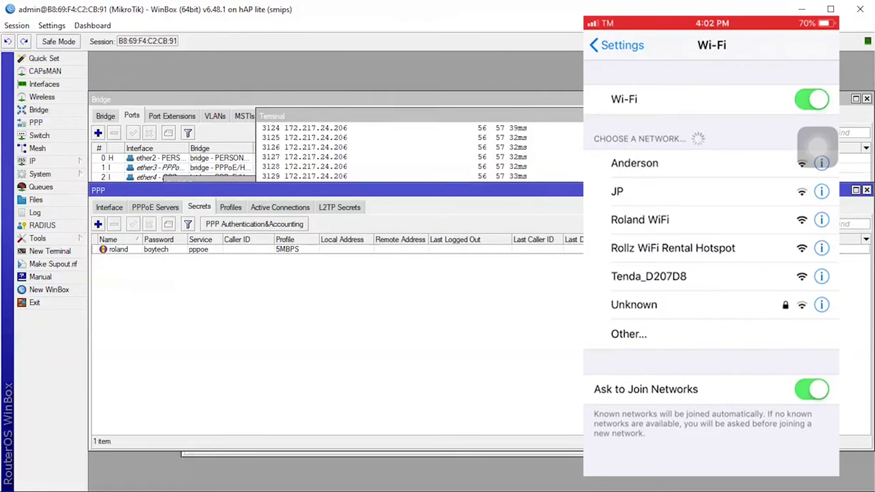
click(640, 220)
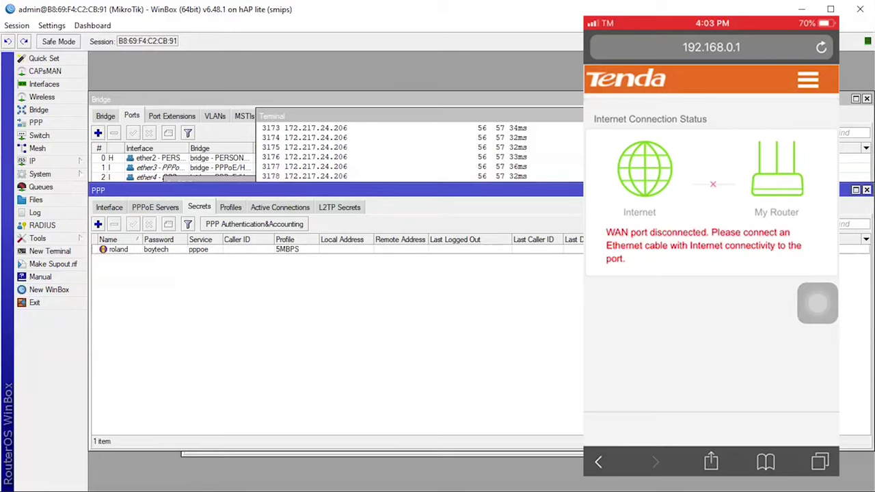
key(ctrl+c)
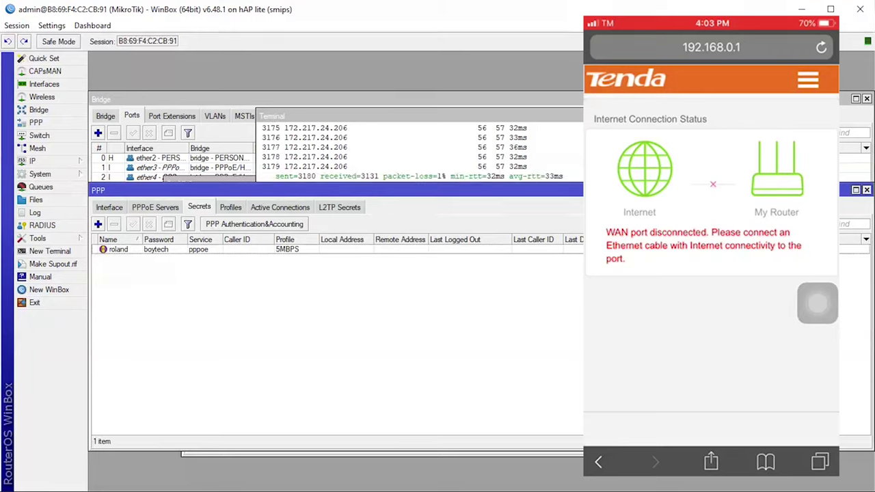